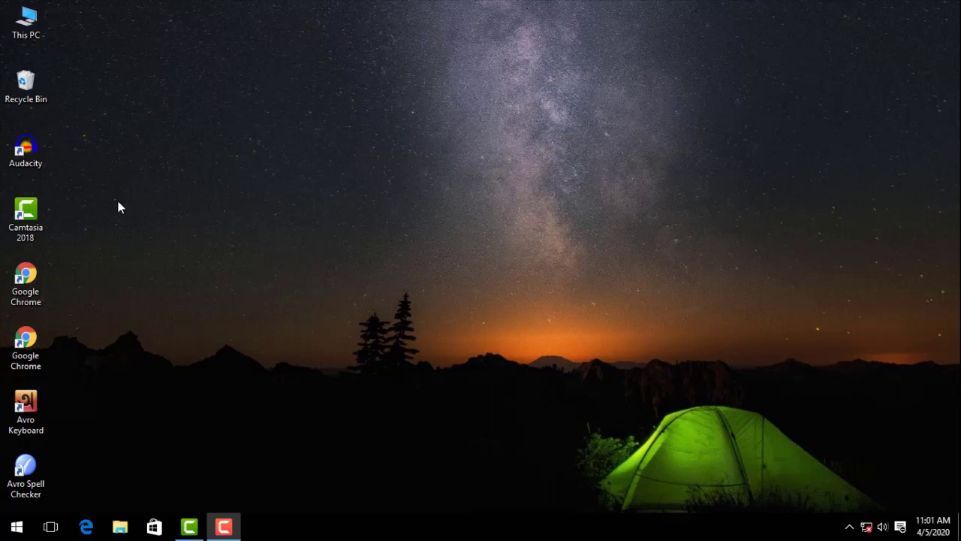
- Launch Camtasia 2018 from the desktop icon and open the File menu
double_click(37, 210)
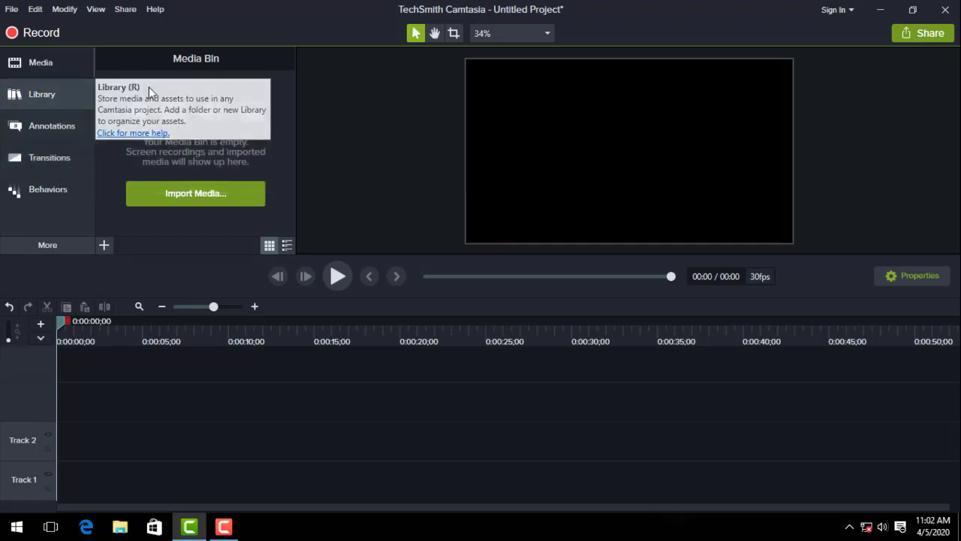
click(12, 11)
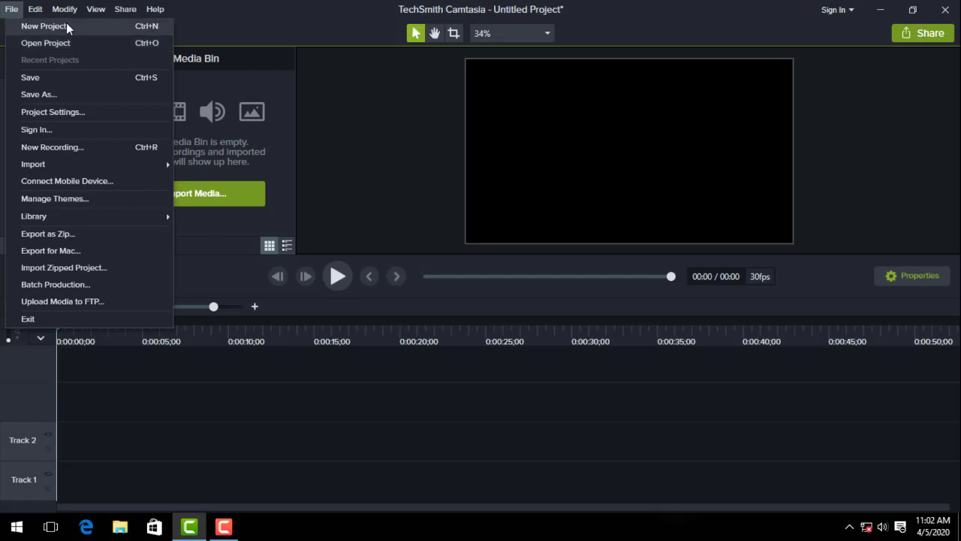
- Dismiss the File menu and return to the empty untitled project
click(472, 77)
click(14, 10)
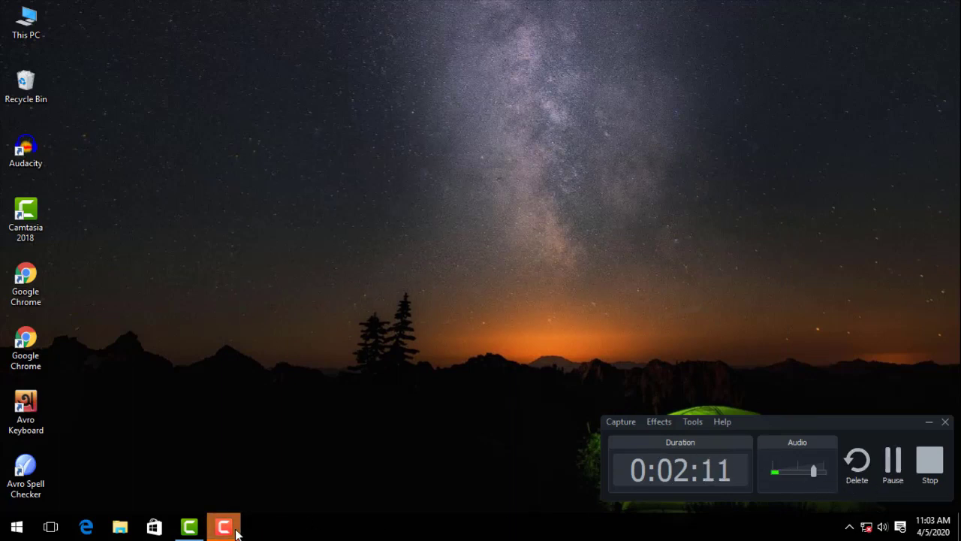
- Import the Spicy Crispy Chicken Burger Recipe video from Downloads and drag it onto Track 3
click(190, 526)
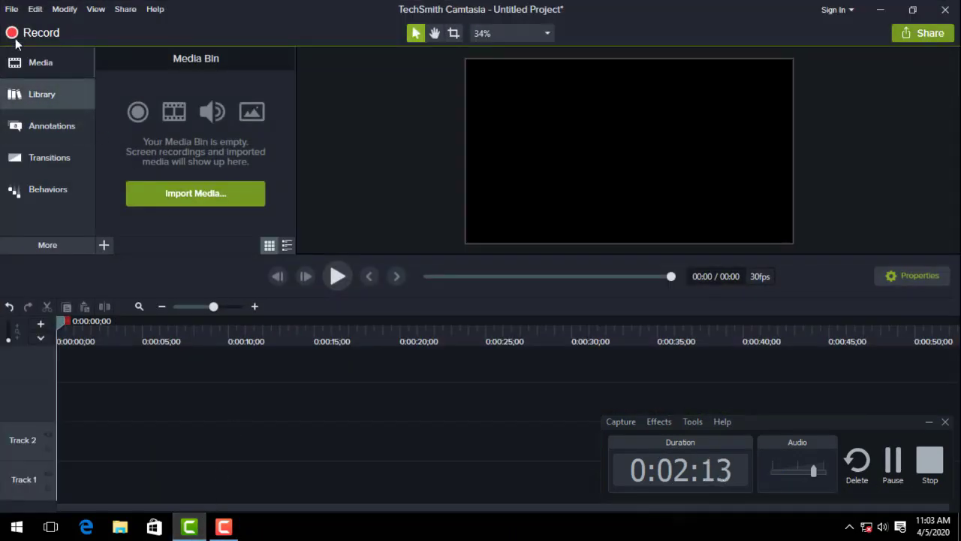
click(11, 9)
mouse_move(75, 159)
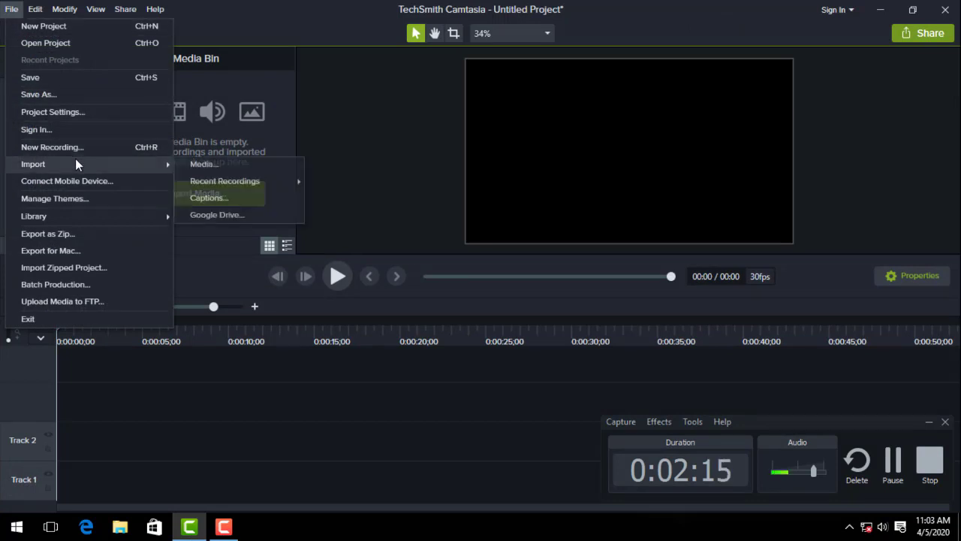
click(221, 166)
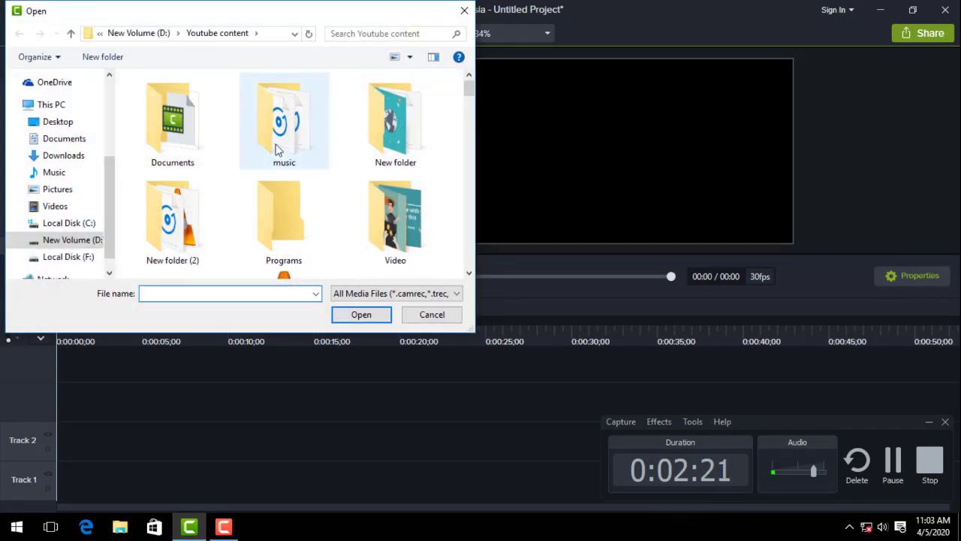
scroll(280, 151, down, 8)
scroll(293, 157, up, 8)
scroll(304, 164, down, 3)
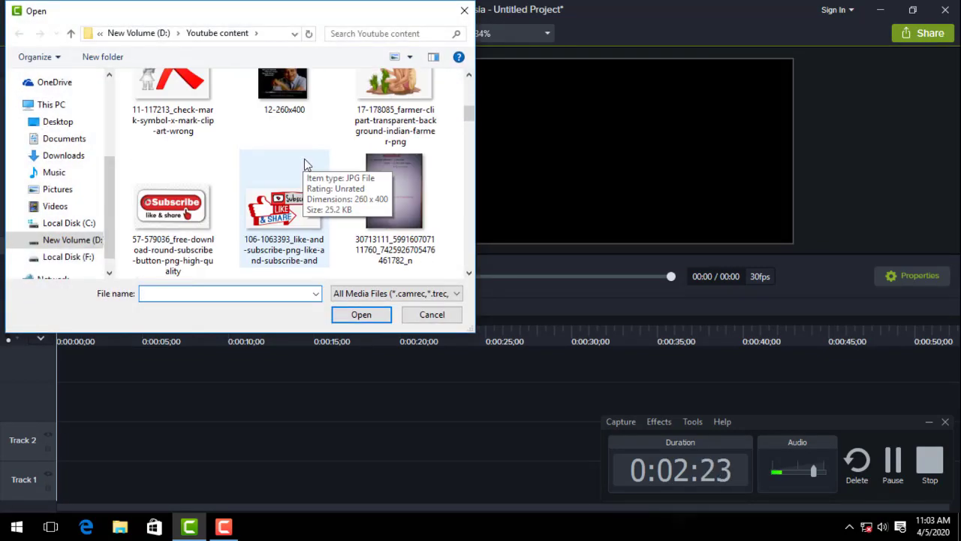
scroll(304, 163, up, 5)
scroll(64, 112, up, 5)
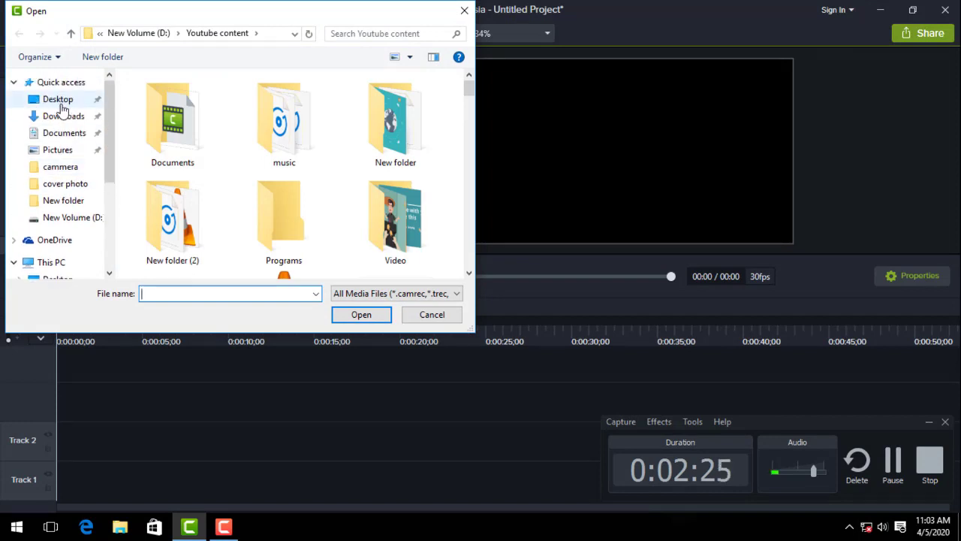
click(64, 116)
double_click(166, 109)
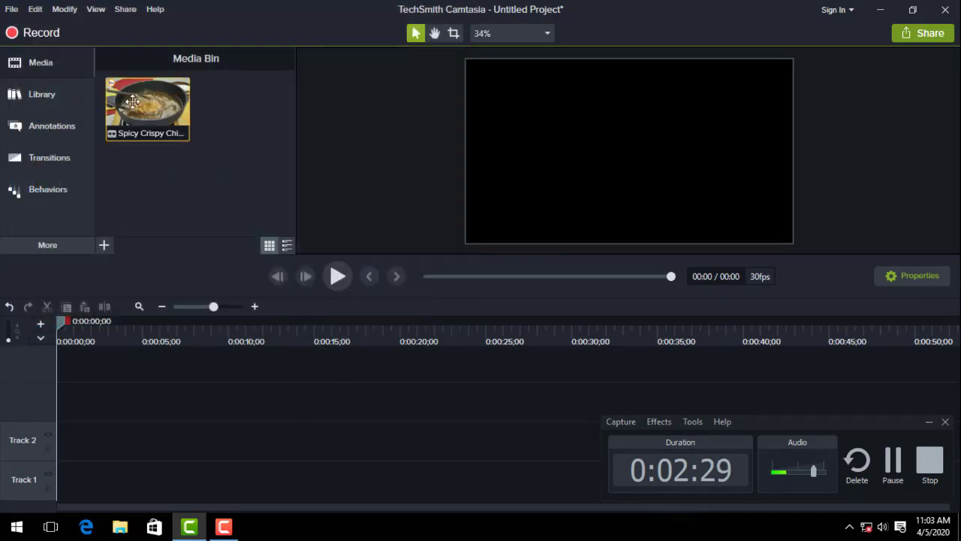
drag(132, 101, 60, 408)
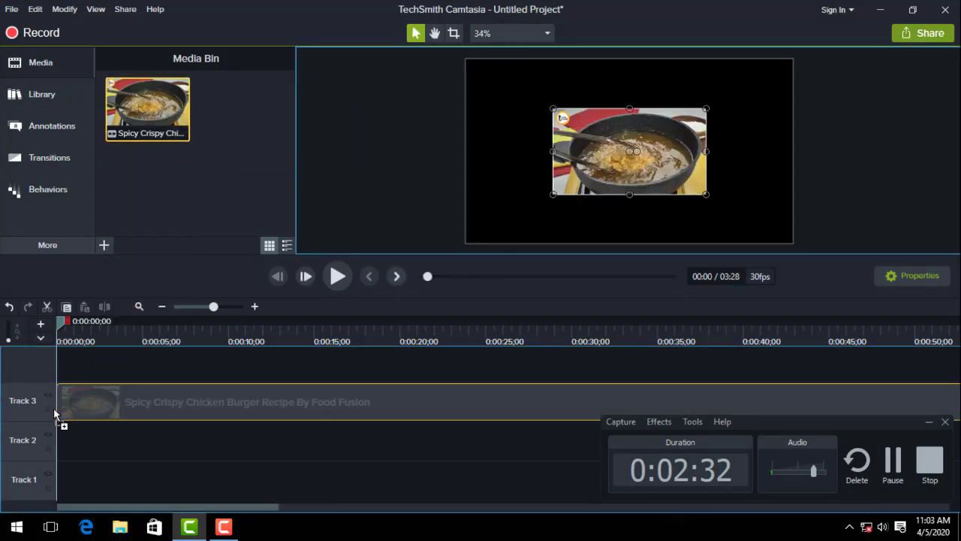
- Browse the File and Help menus, finishing on the Edit menu's commands
click(13, 10)
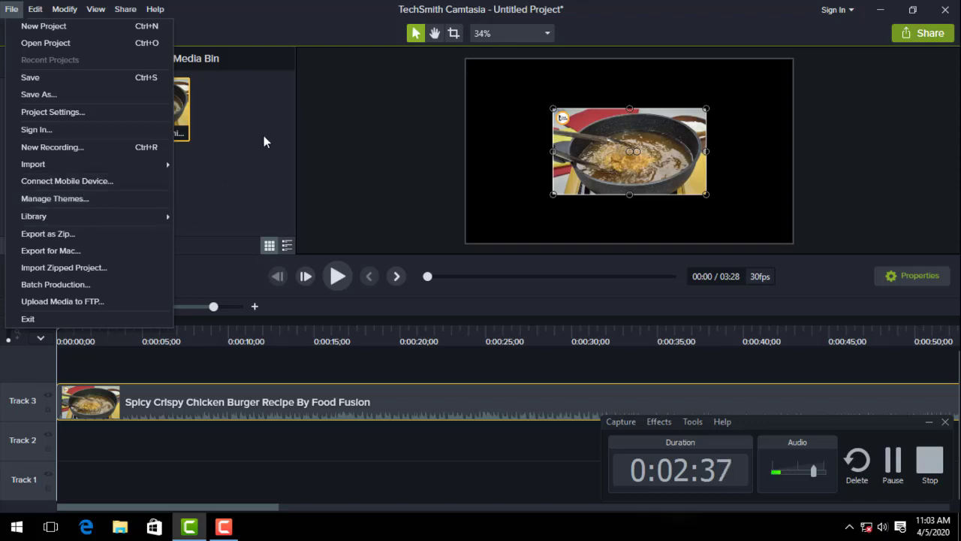
key(Left)
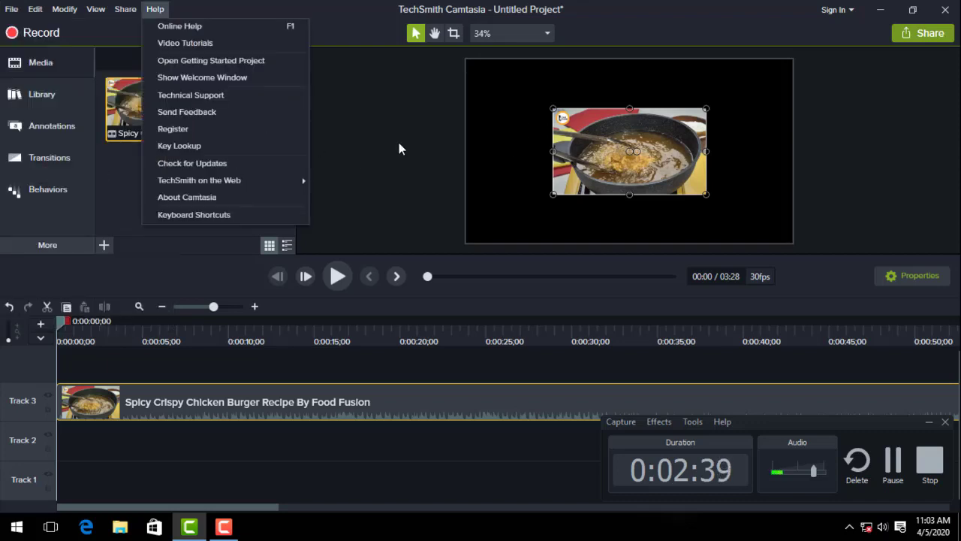
click(12, 10)
click(15, 10)
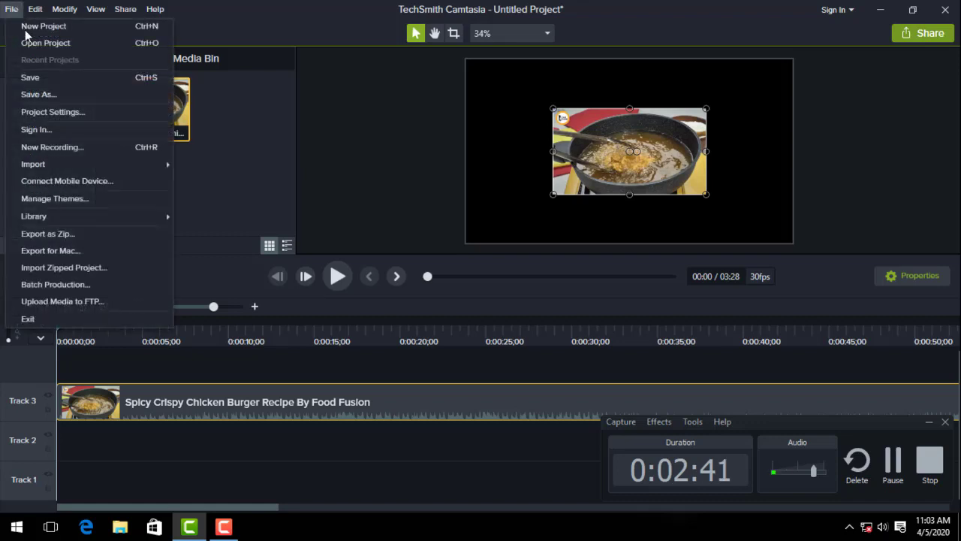
mouse_move(102, 218)
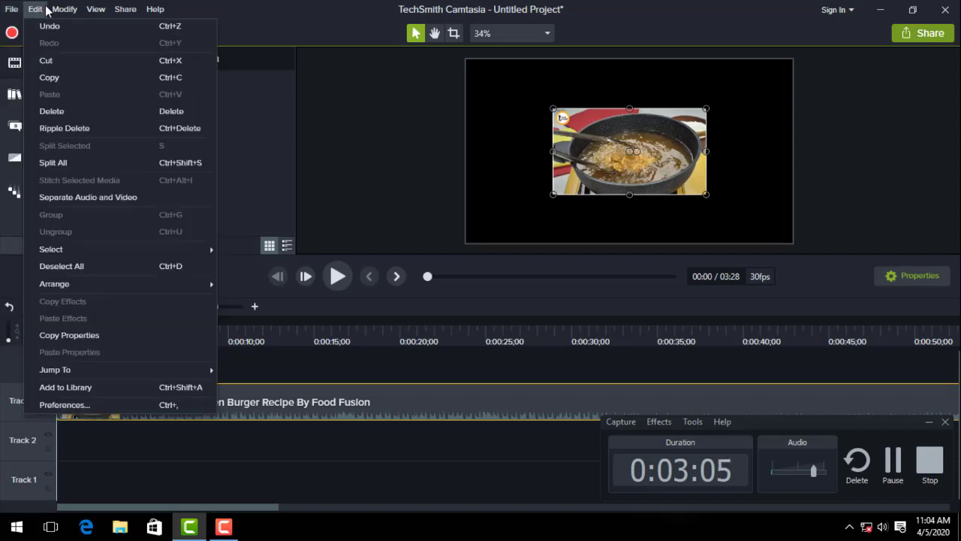
mouse_move(95, 13)
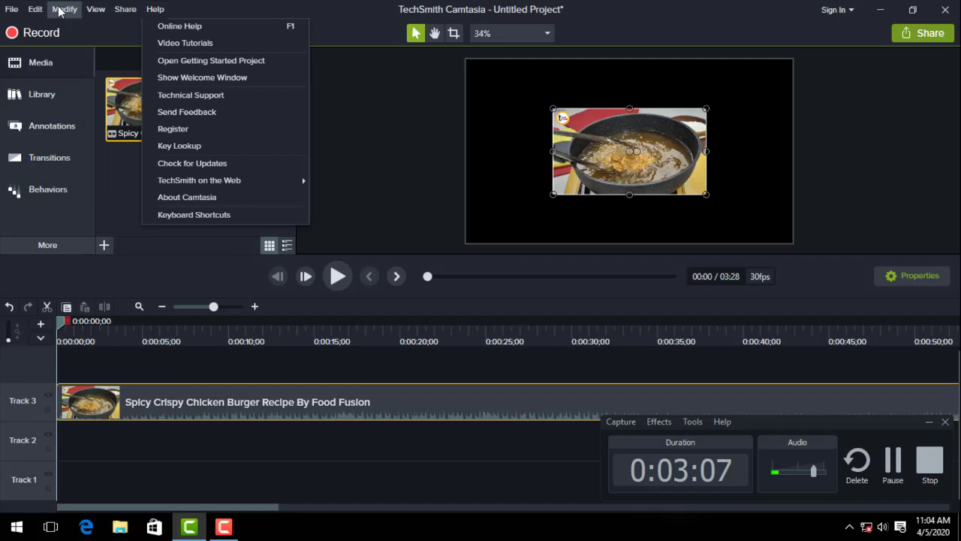
click(335, 110)
click(34, 11)
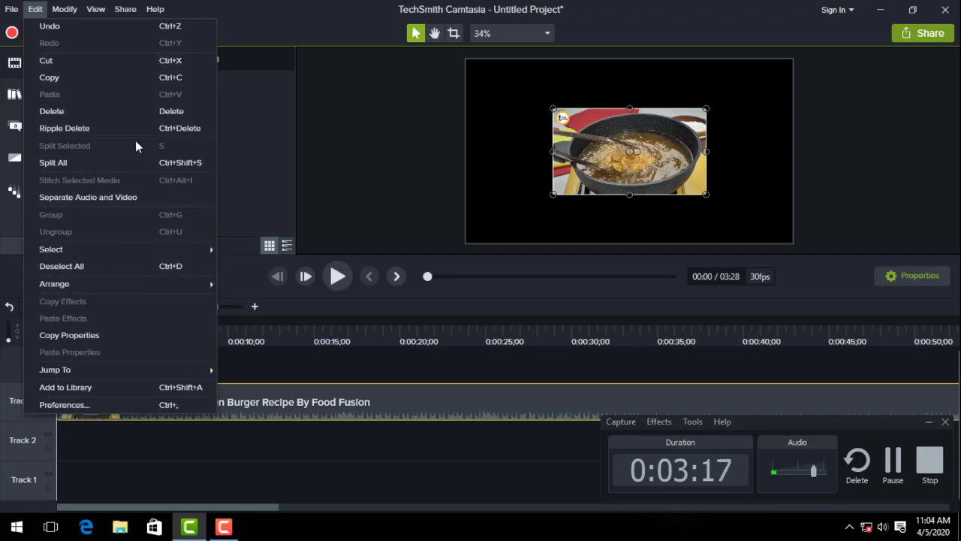
mouse_move(65, 10)
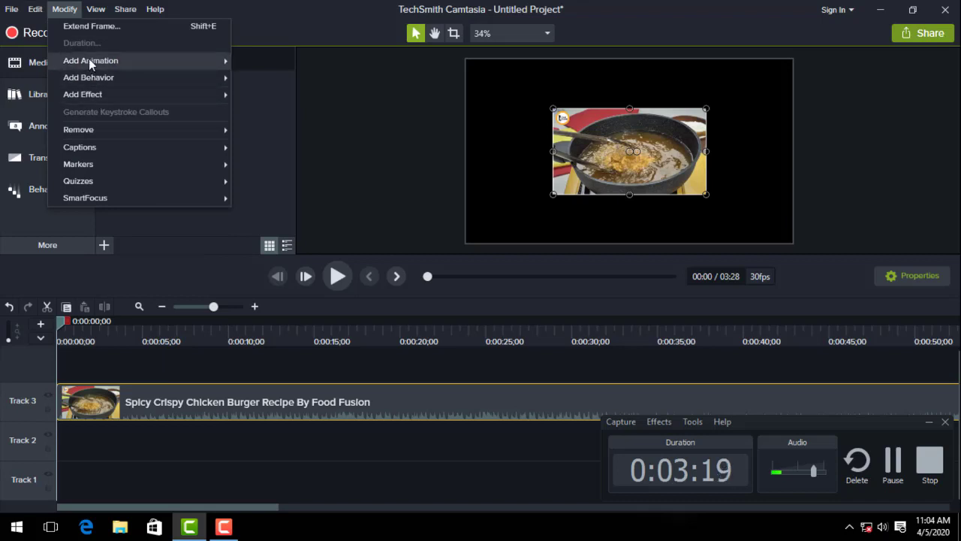
mouse_move(89, 58)
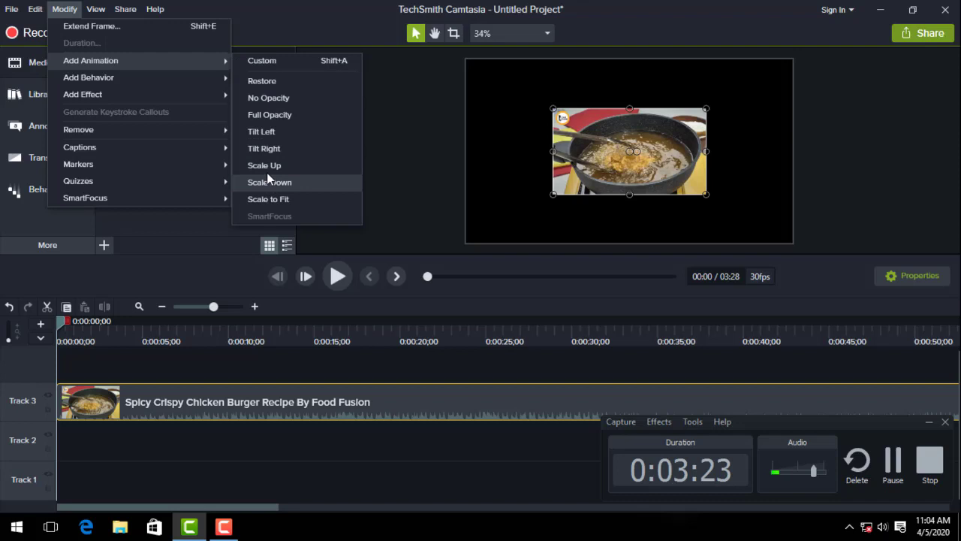
mouse_move(144, 80)
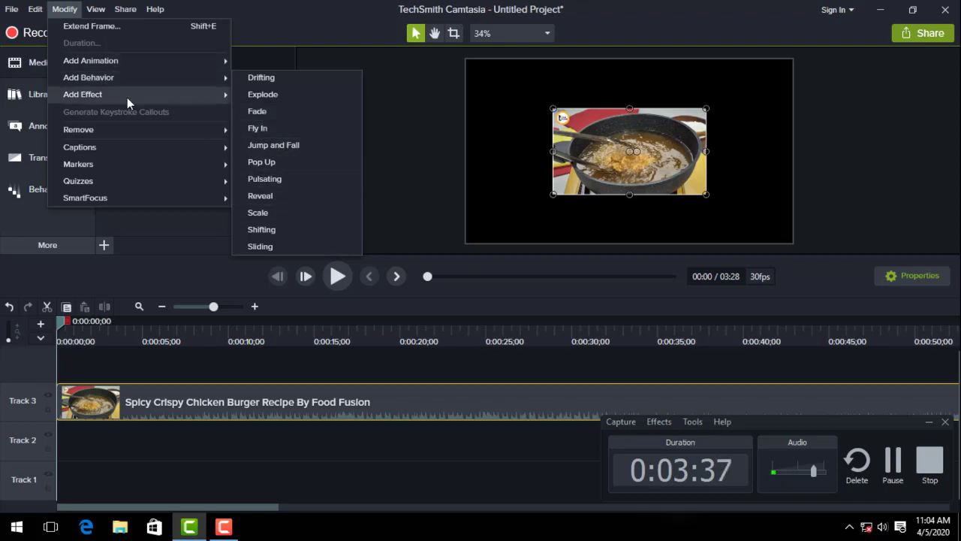
mouse_move(213, 95)
mouse_move(257, 97)
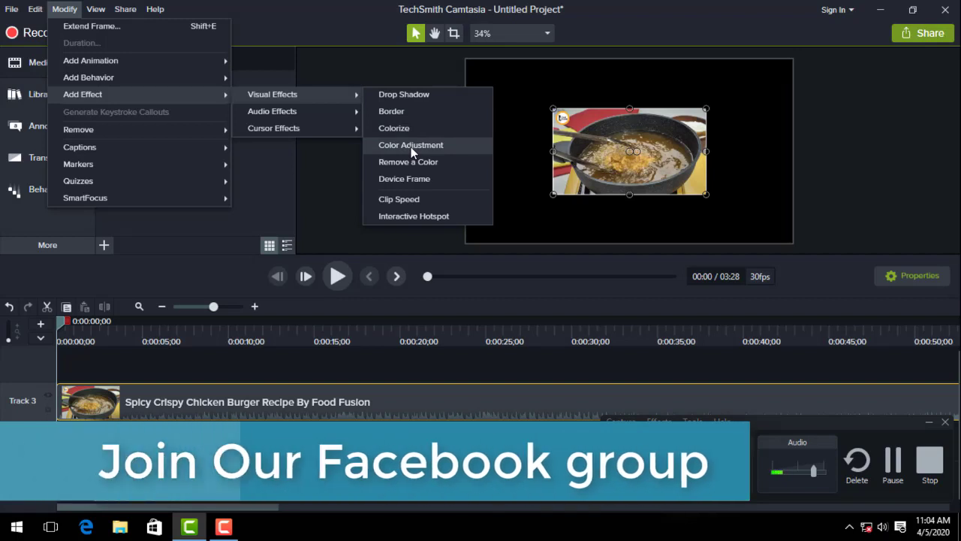
click(410, 145)
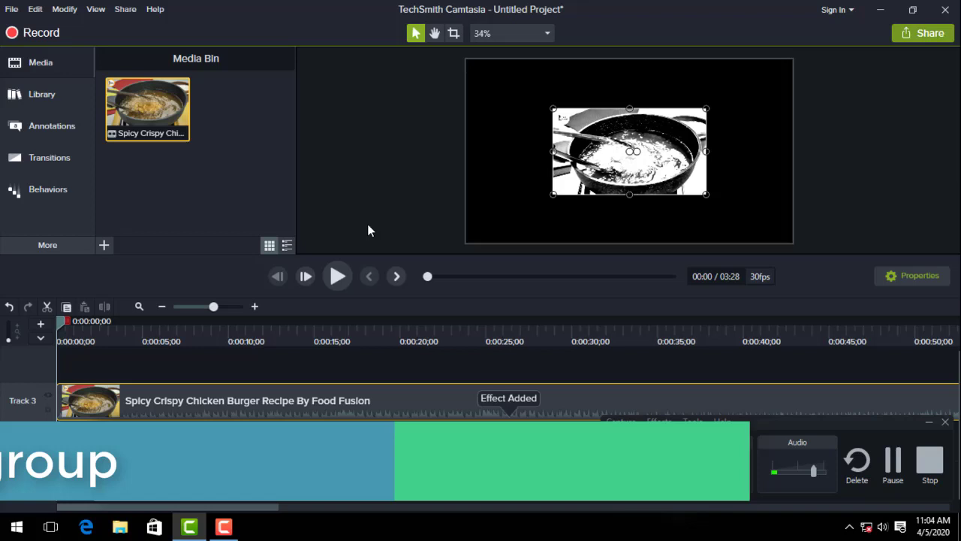
key(ctrl+z)
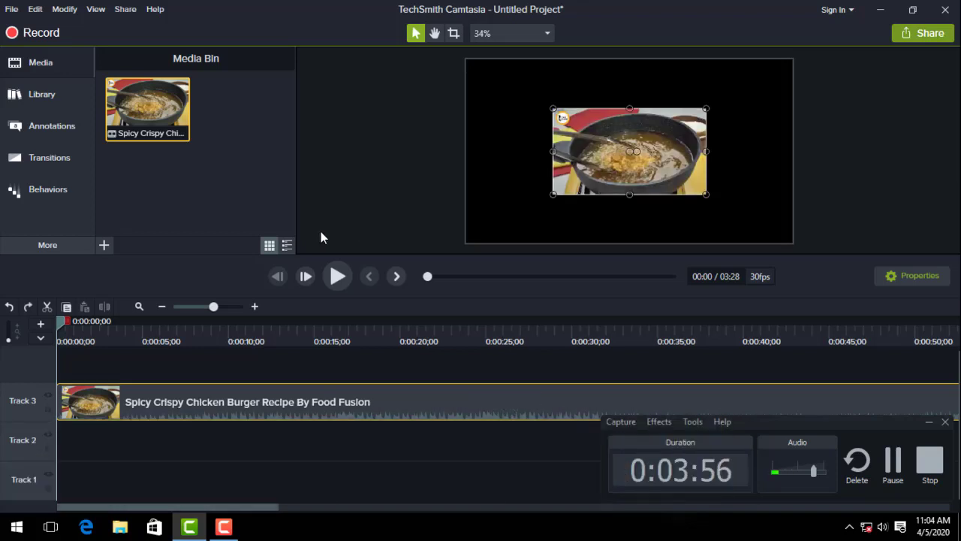
click(11, 9)
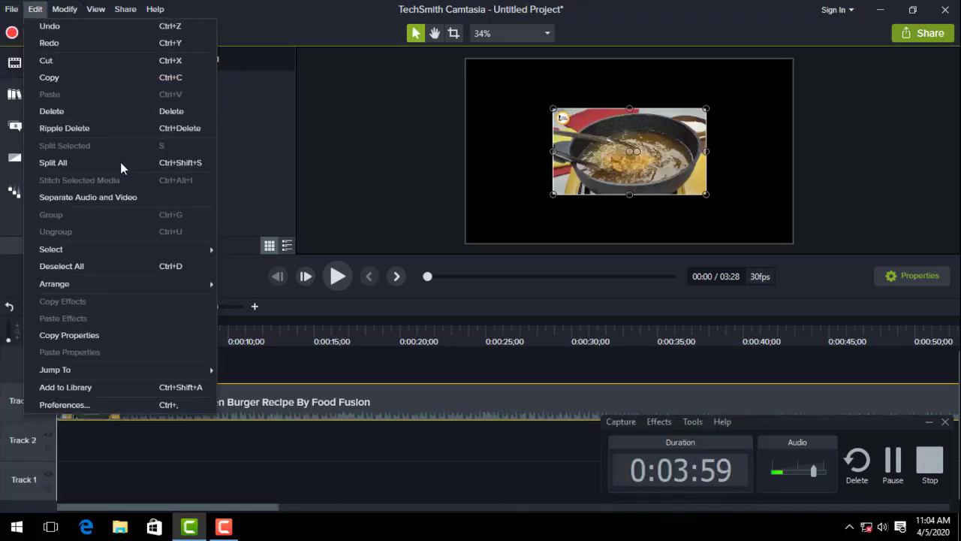
click(35, 9)
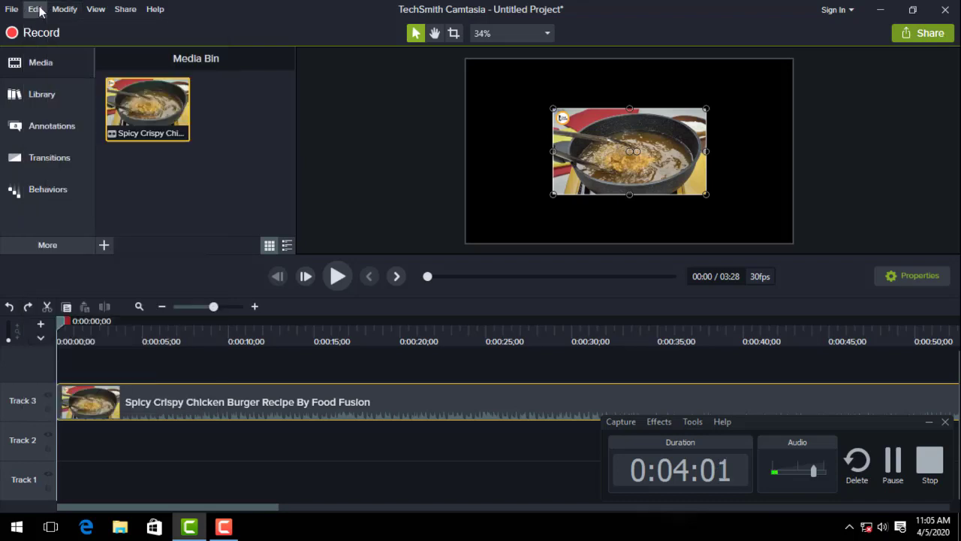
click(36, 9)
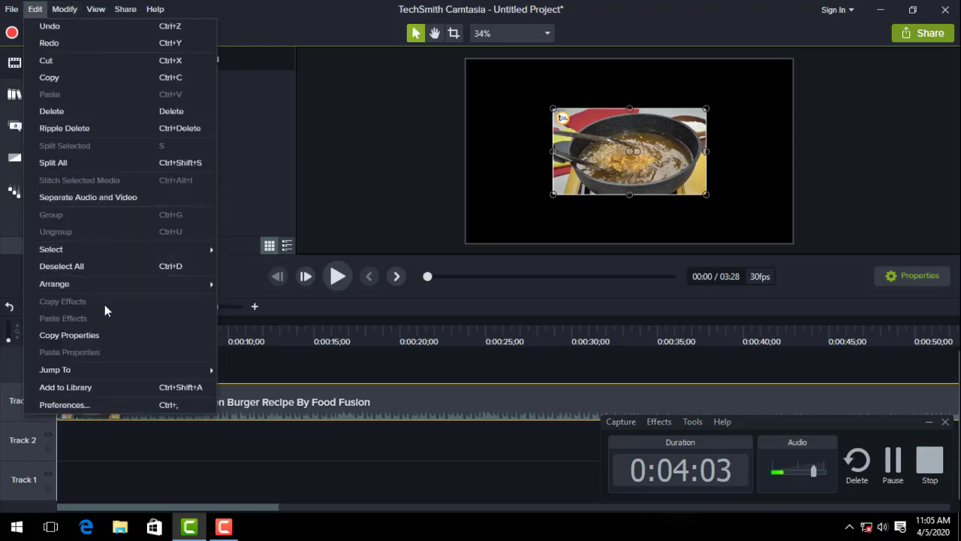
click(65, 9)
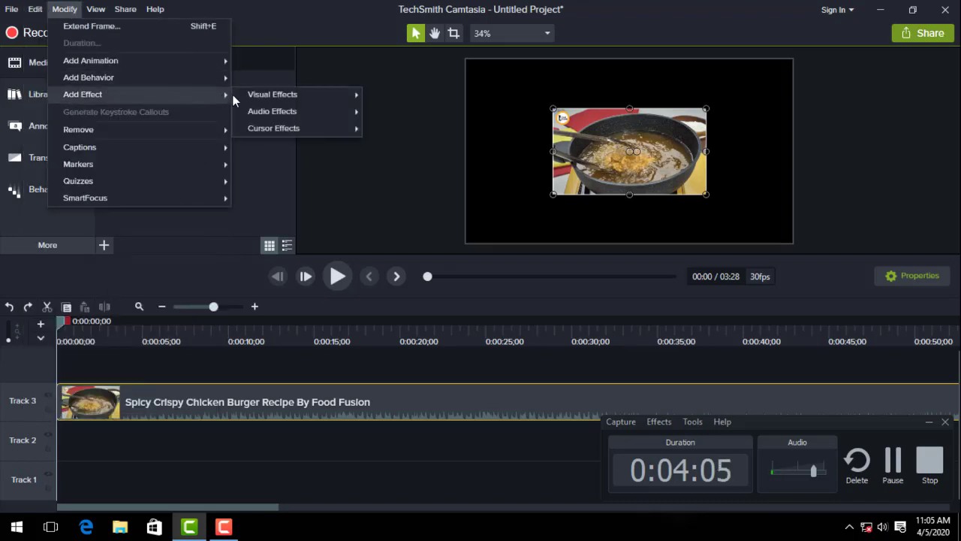
mouse_move(212, 133)
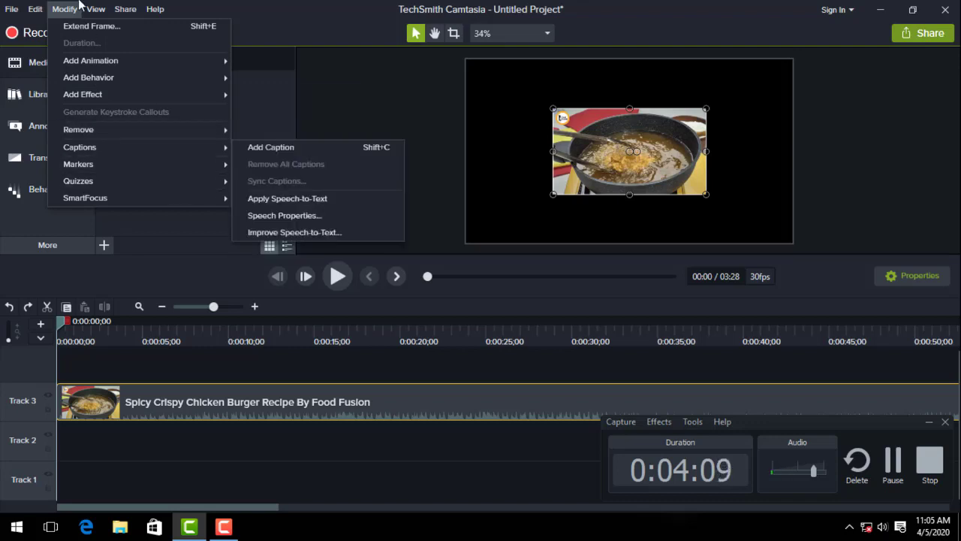
click(336, 138)
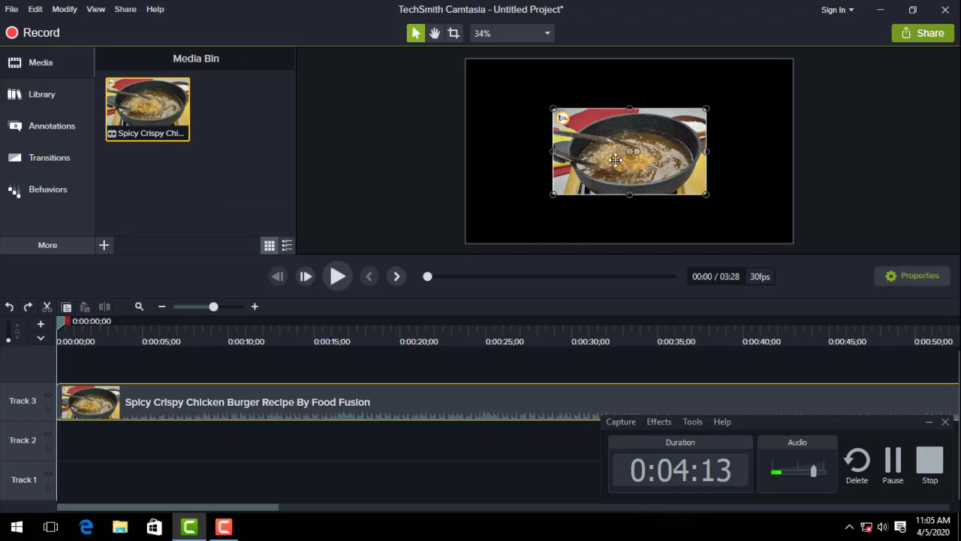
- Move and enlarge the burger video so it fills the canvas
drag(590, 134, 503, 85)
drag(619, 146, 794, 243)
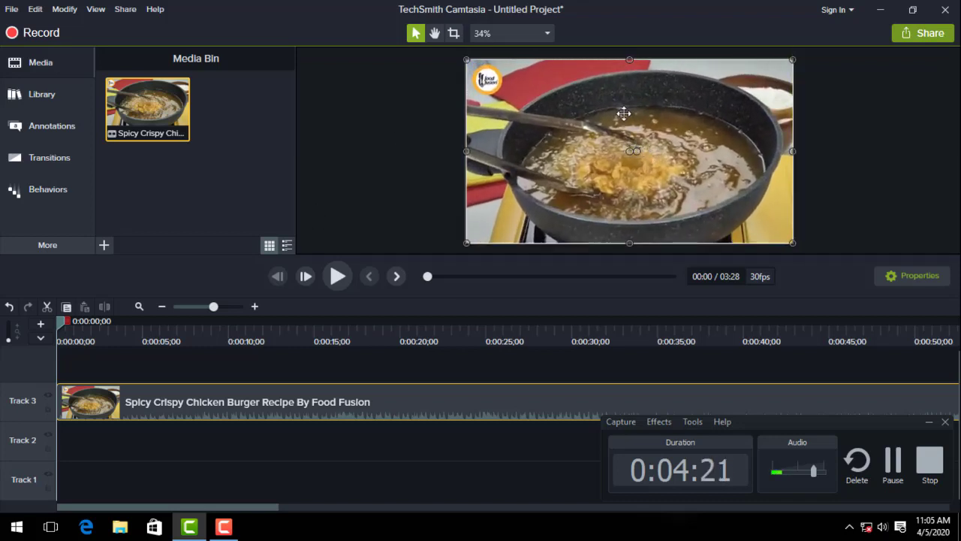
click(433, 153)
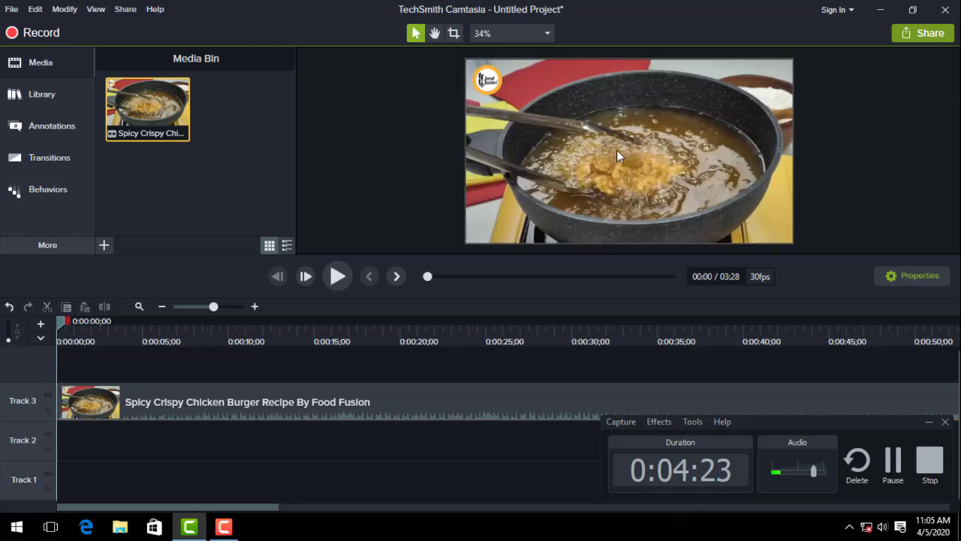
key(ctrl+minus)
scroll(604, 147, up, 2)
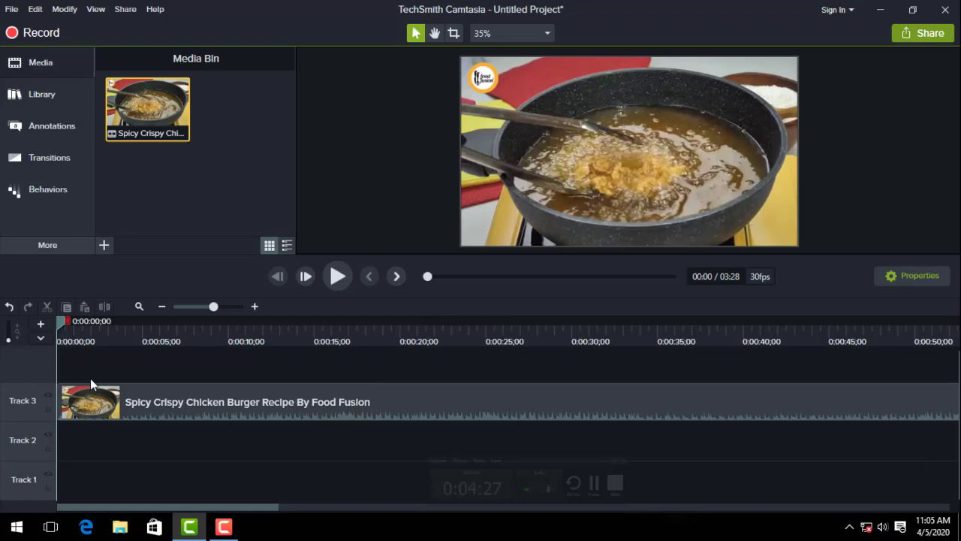
- Play the video from the beginning and lower the system speaker volume
click(338, 277)
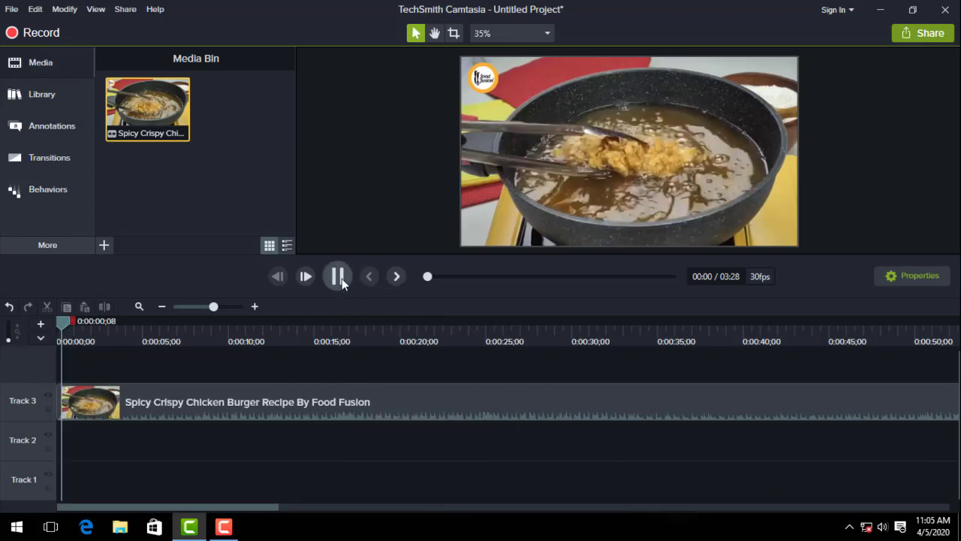
click(885, 530)
key(Down)
key(Down)
key(Down)
key(Down)
key(Down)
key(Down)
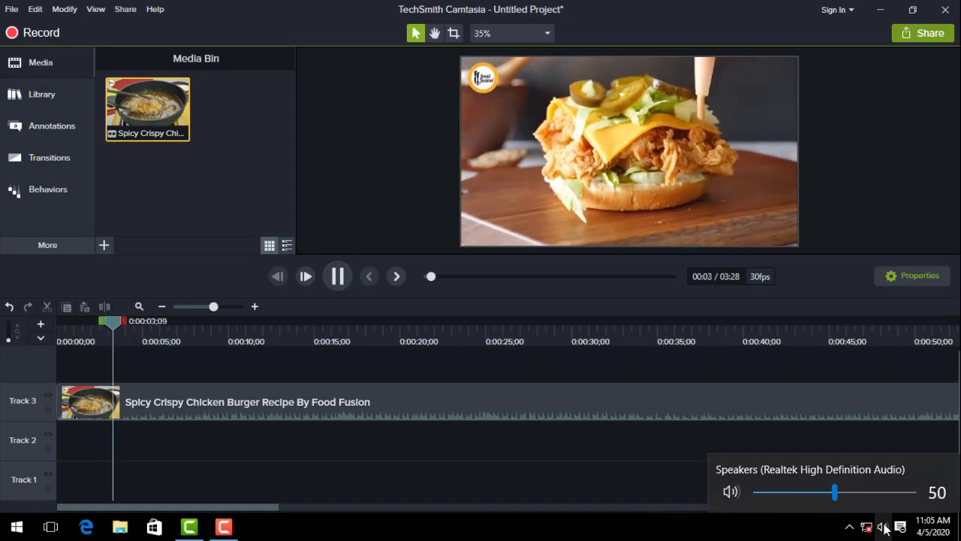
key(Down)
key(Down)
key(Down)
key(Down)
key(Down)
key(Down)
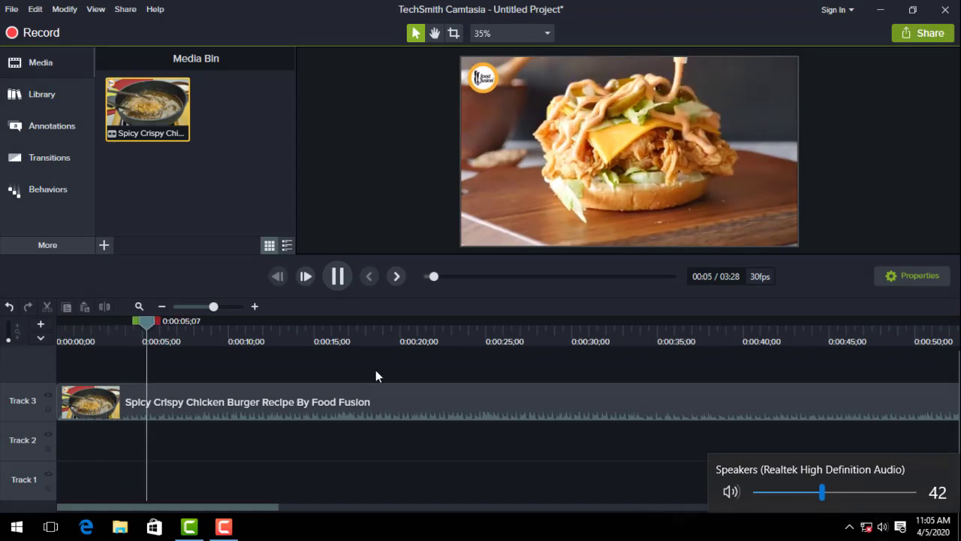
- Mark and play the 0:05–0:15 range, then scrub the playhead to 0:19;03
drag(160, 323, 332, 347)
click(337, 278)
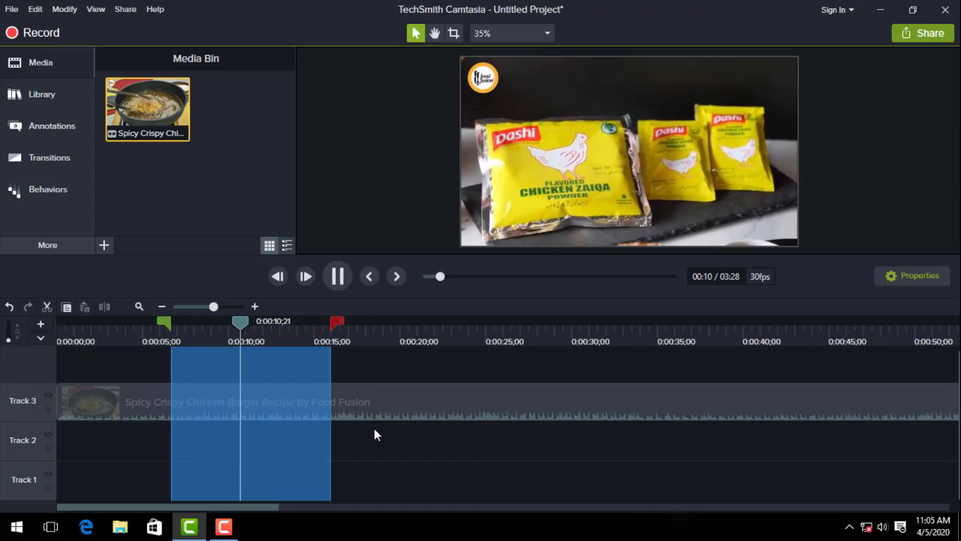
click(338, 285)
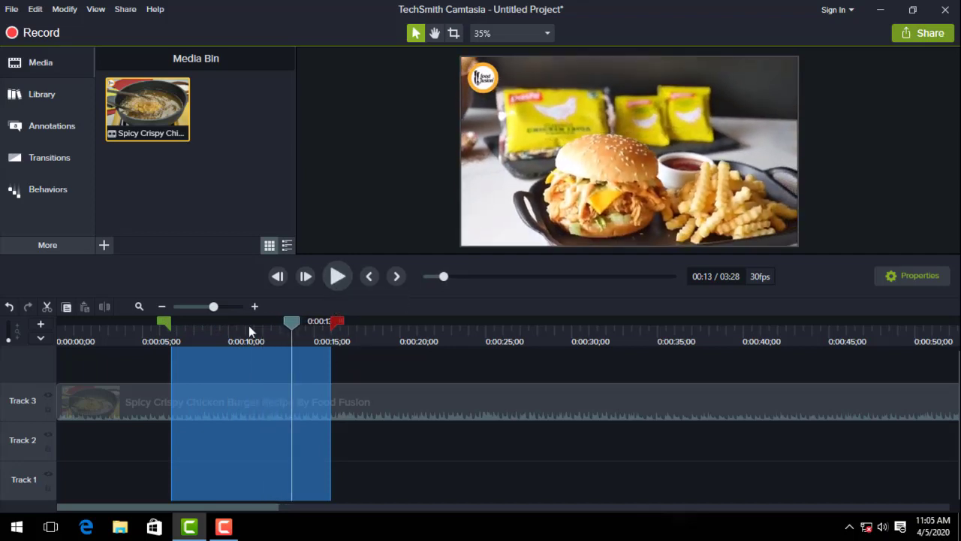
click(249, 325)
click(167, 322)
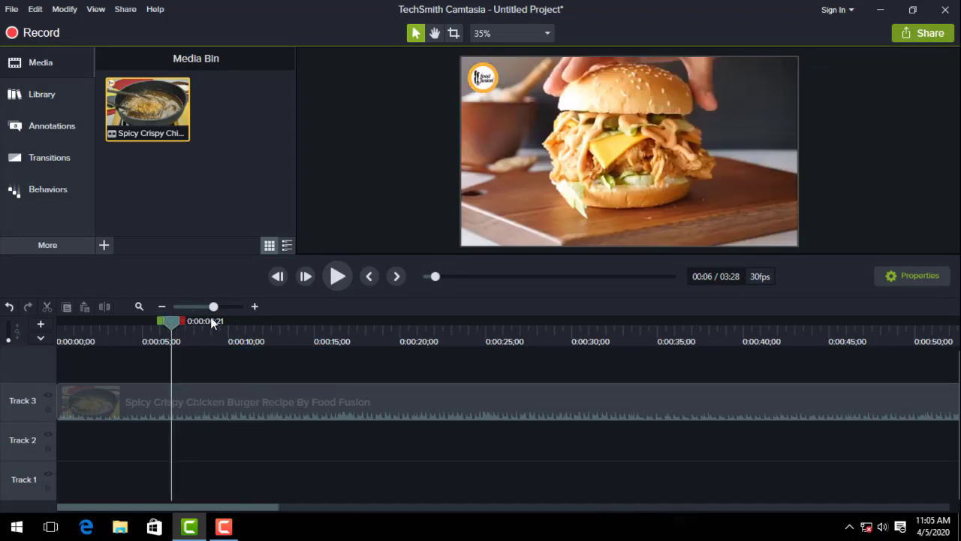
drag(168, 322, 272, 390)
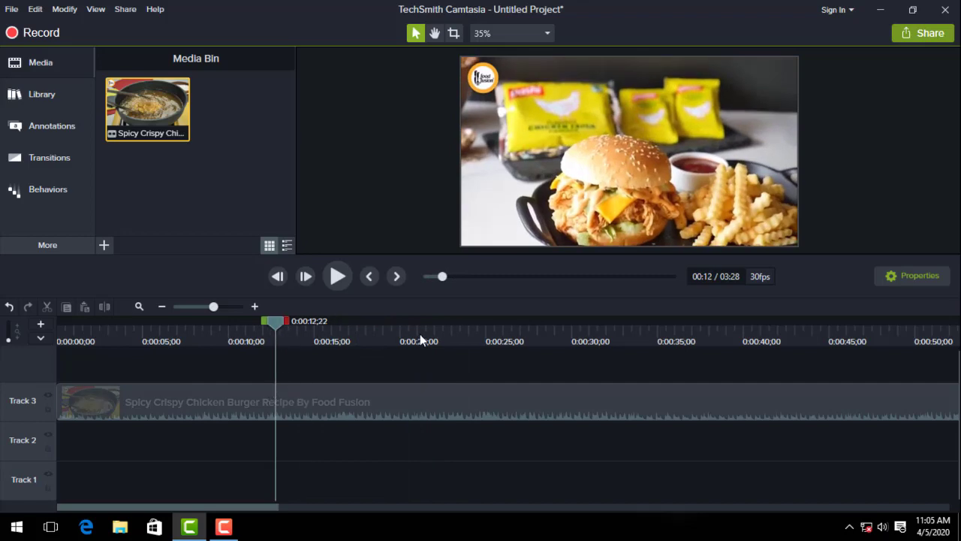
drag(283, 319, 393, 342)
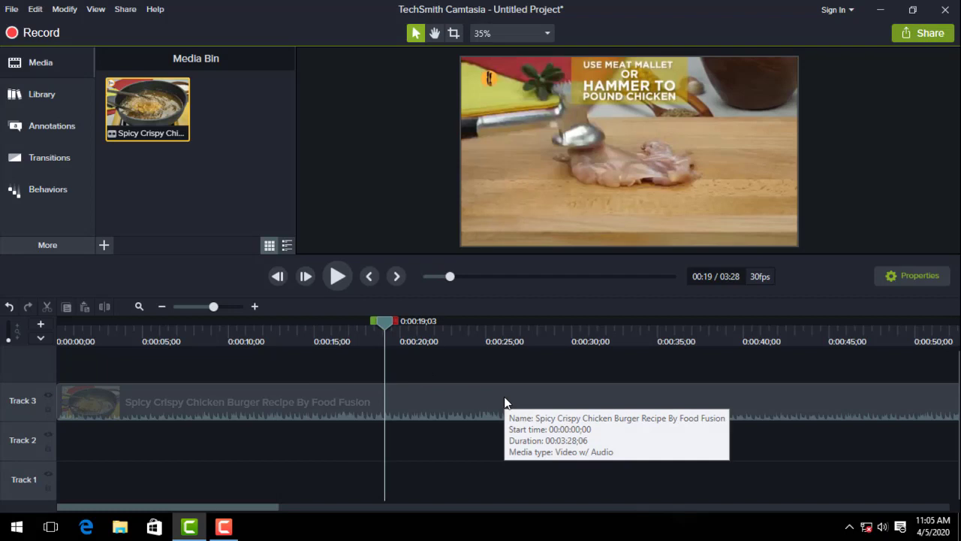
drag(418, 421, 289, 397)
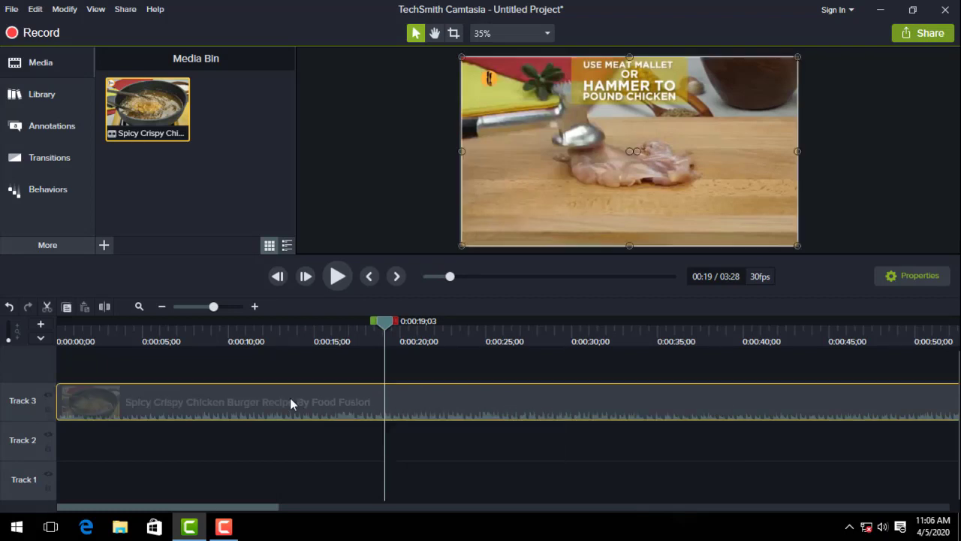
- Separate the recipe clip's audio onto Track 4, then delete that audio clip
right_click(290, 397)
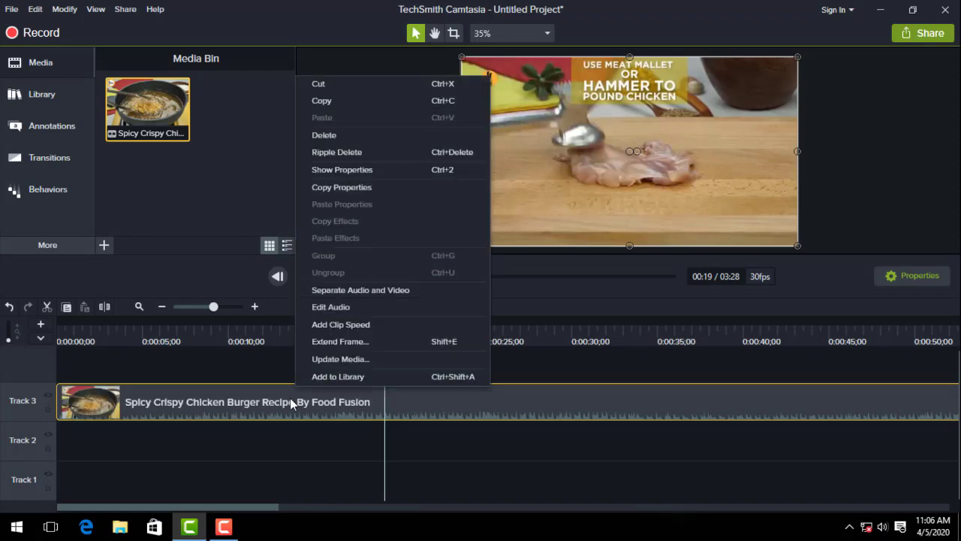
click(361, 296)
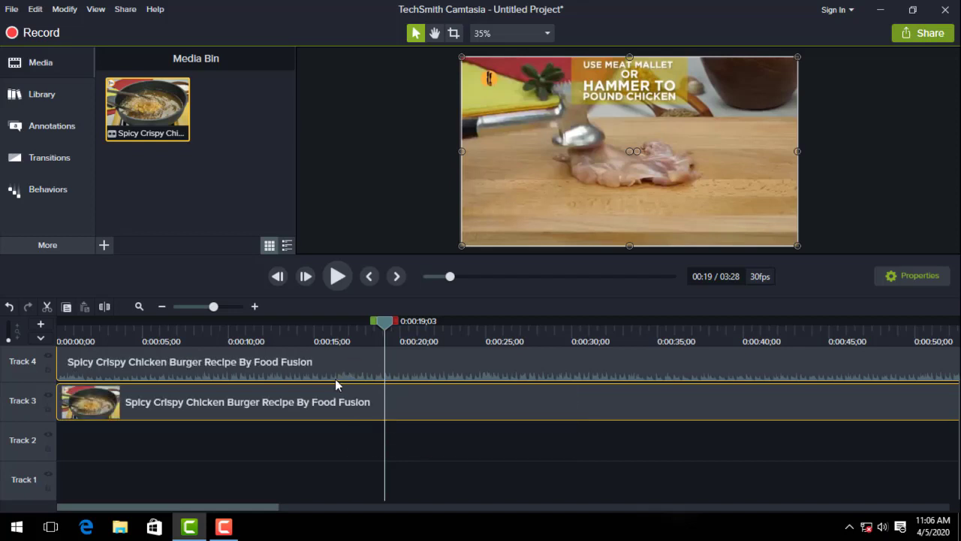
click(311, 376)
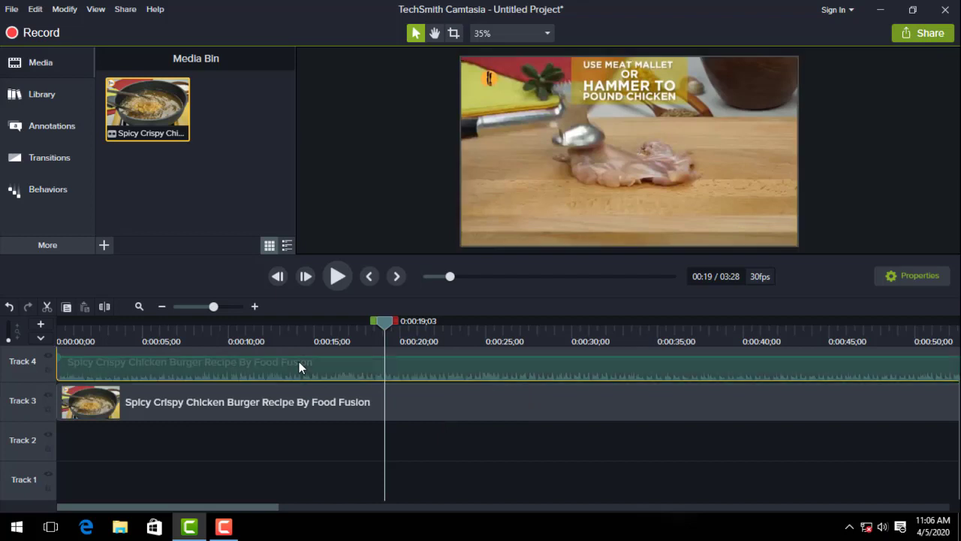
key(Delete)
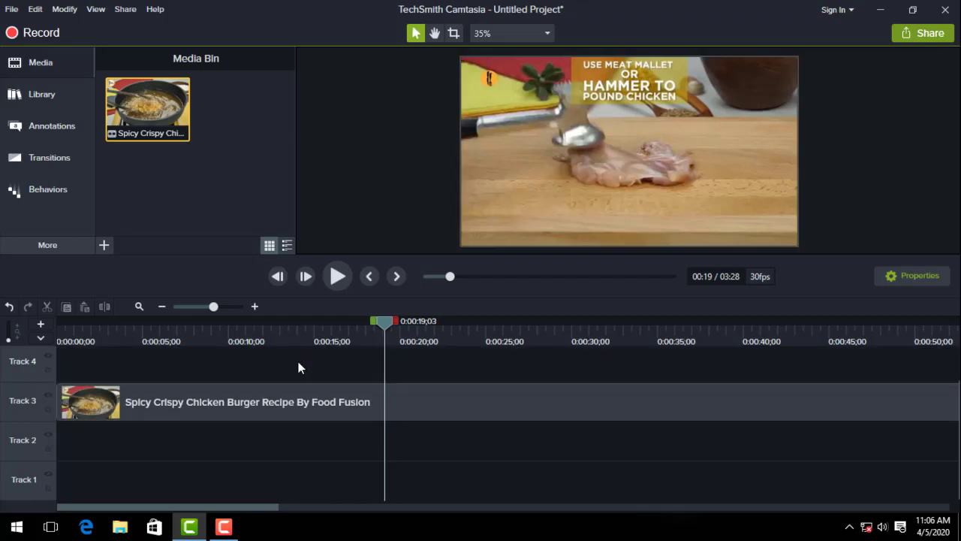
key(ctrl+z)
right_click(298, 361)
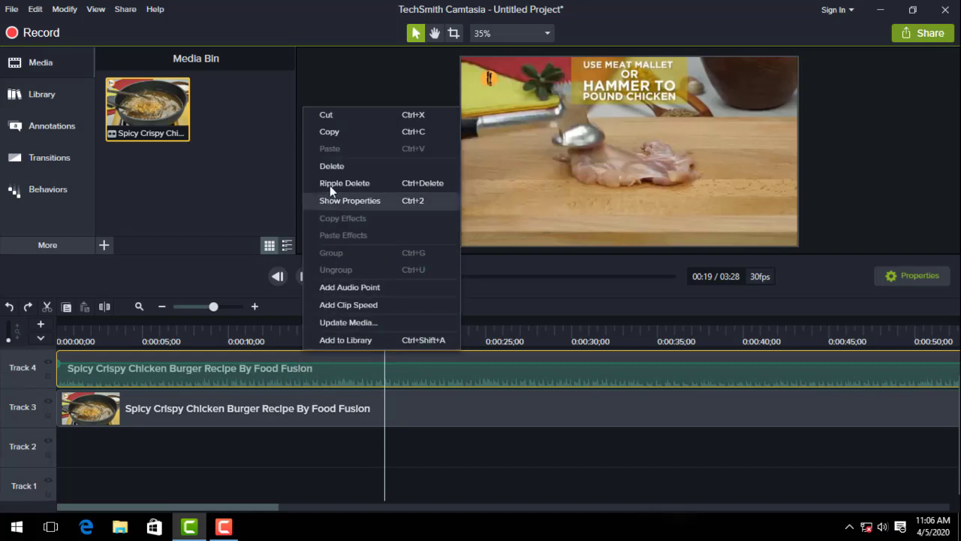
click(330, 167)
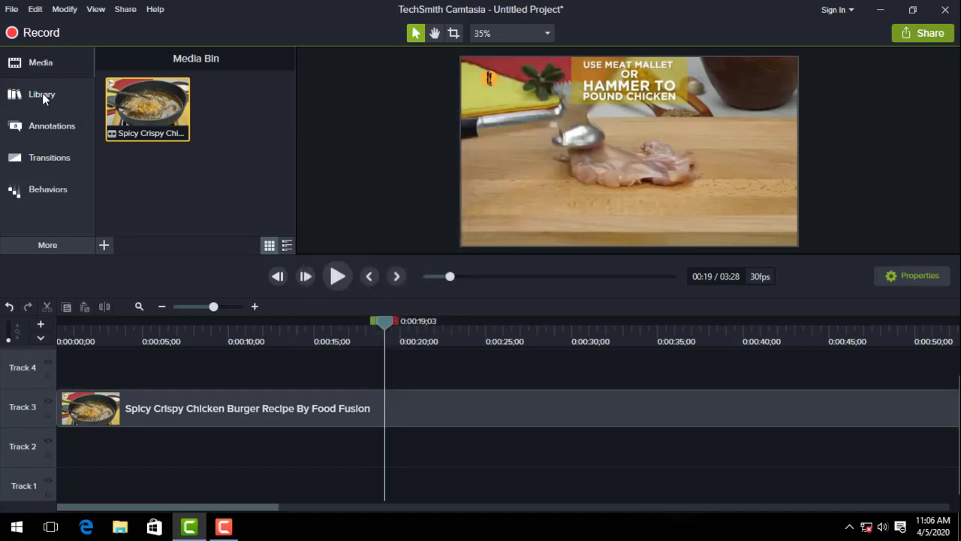
- Start a media import and browse the drives to New Volume (D:)
click(105, 245)
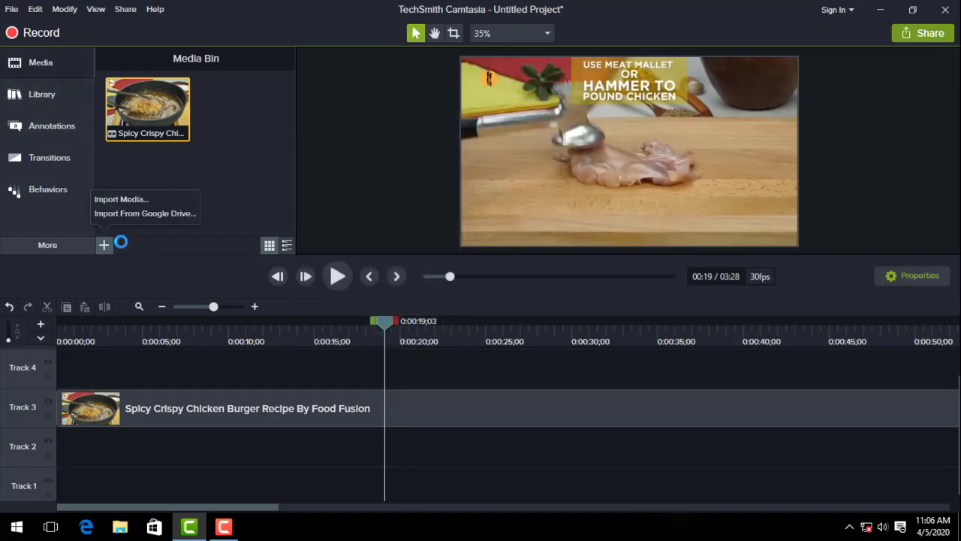
click(143, 201)
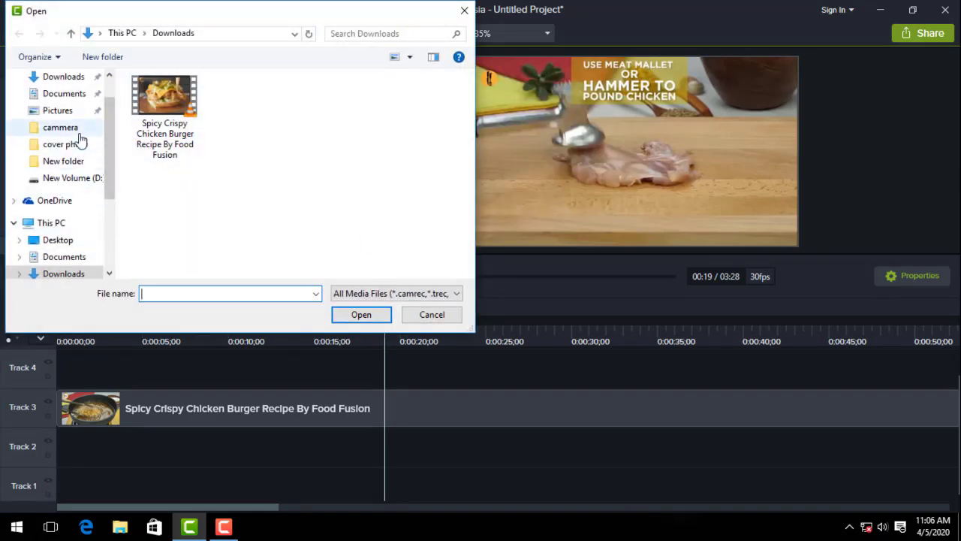
scroll(80, 141, down, 1)
scroll(80, 158, up, 1)
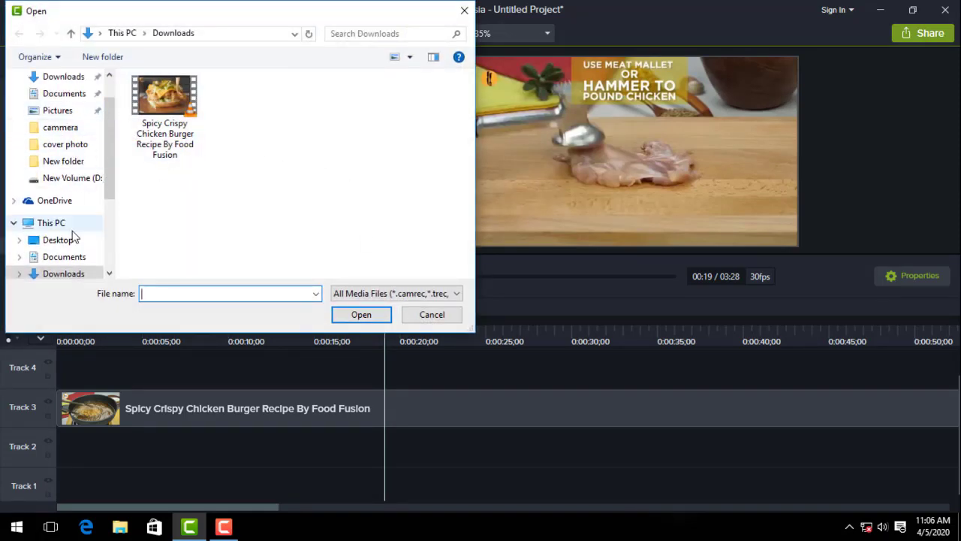
scroll(77, 242, down, 2)
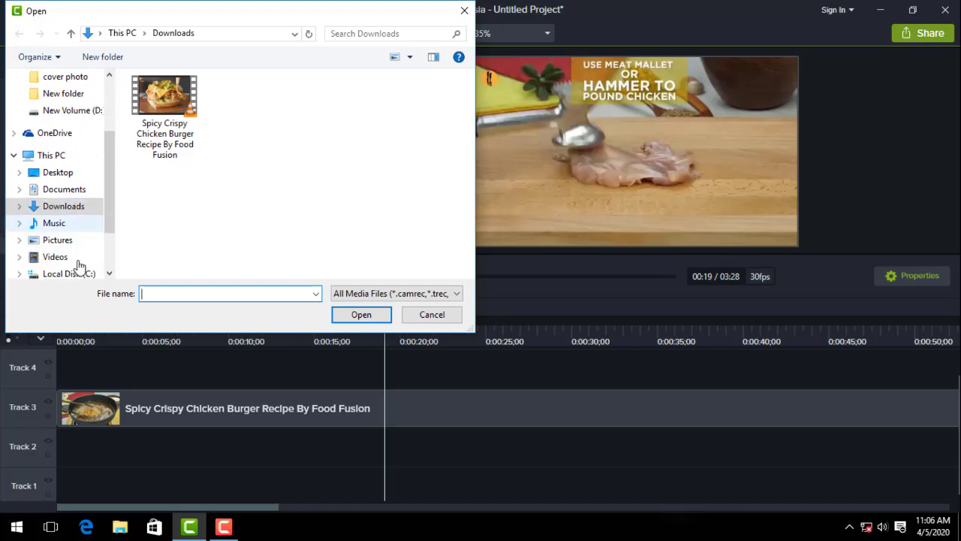
scroll(80, 266, down, 1)
click(75, 274)
scroll(190, 224, down, 2)
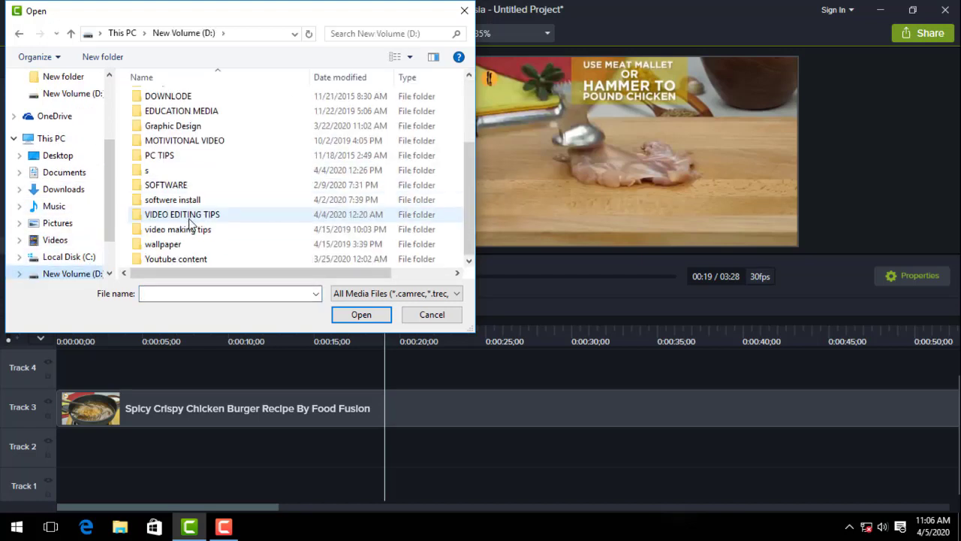
scroll(81, 272, down, 1)
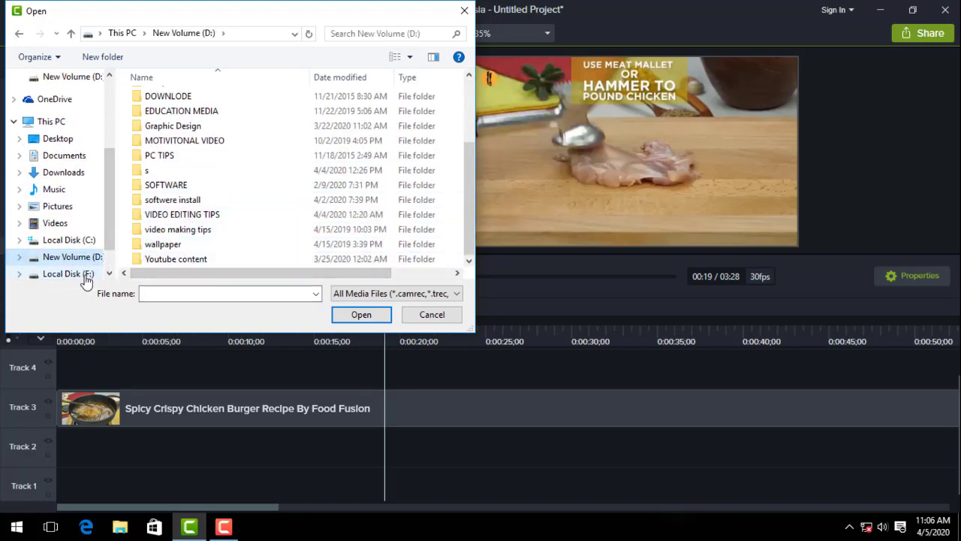
click(84, 277)
scroll(217, 236, down, 1)
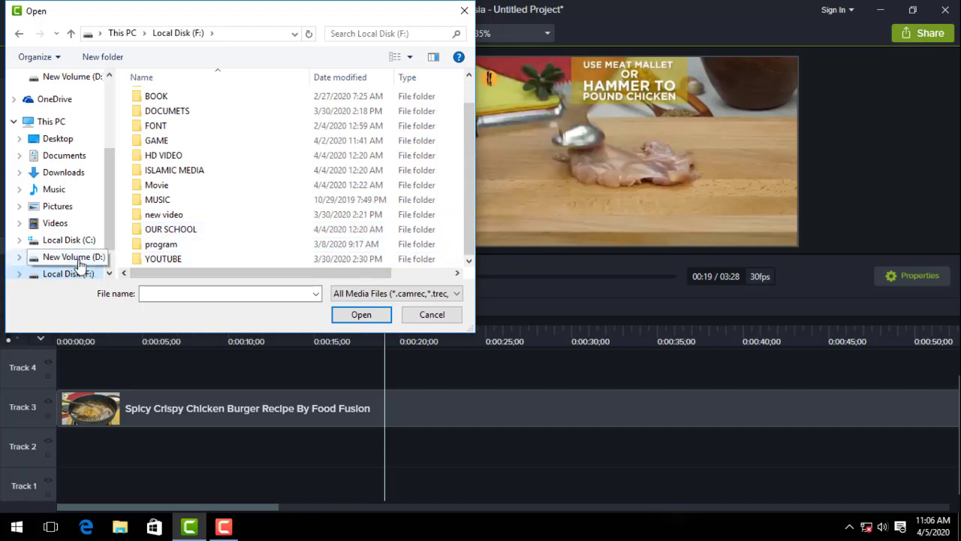
click(79, 259)
scroll(197, 251, down, 1)
- Import fffffffffffffff.mp3 from Youtube content and place it on Track 2 from the start
double_click(200, 258)
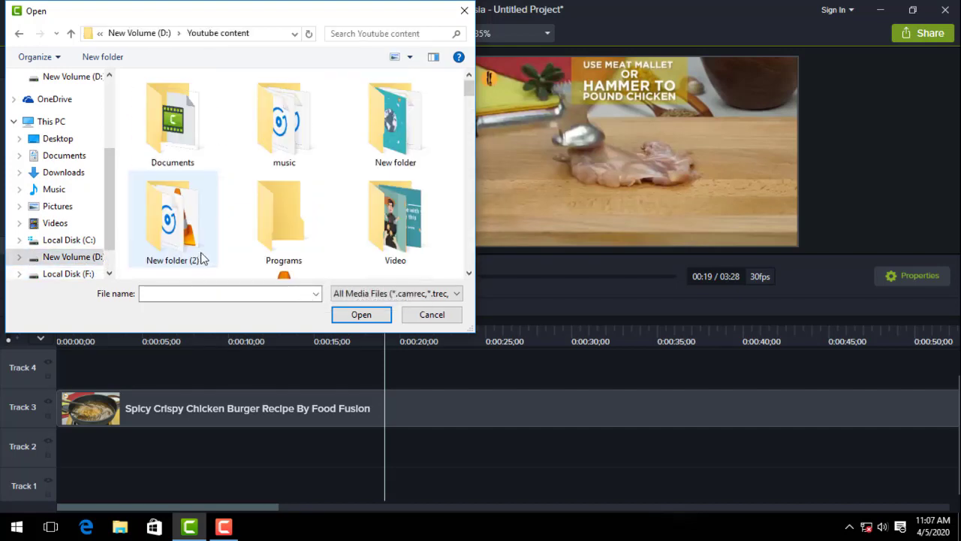
scroll(250, 216, down, 3)
scroll(250, 216, down, 3)
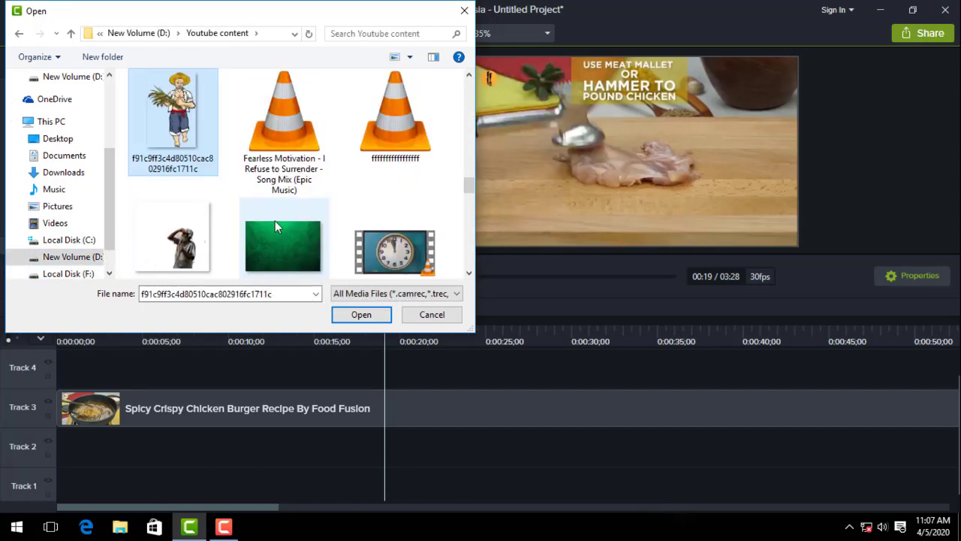
double_click(377, 131)
drag(217, 137, 217, 446)
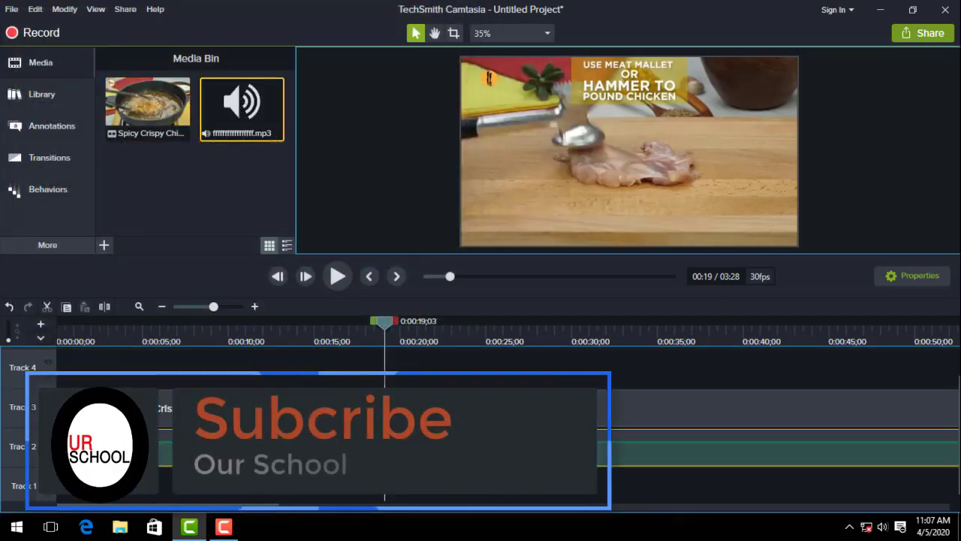
- Preview from the start to about 0:30, then marquee-select the video and music clips
key(ctrl+Home)
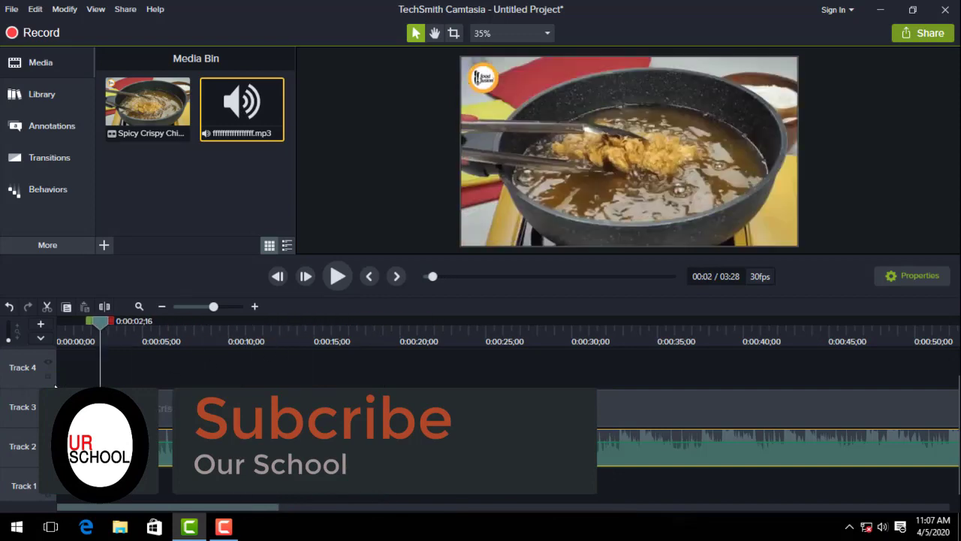
click(337, 277)
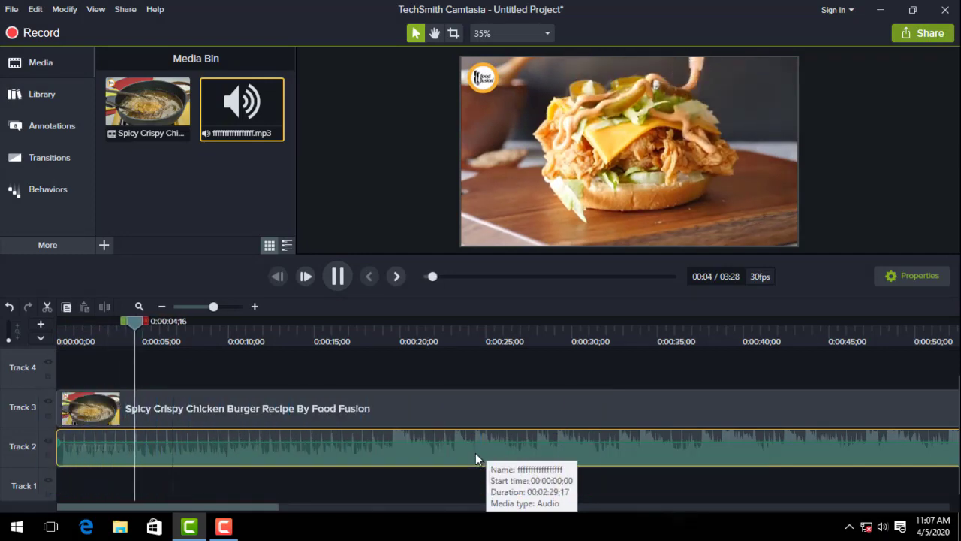
click(337, 277)
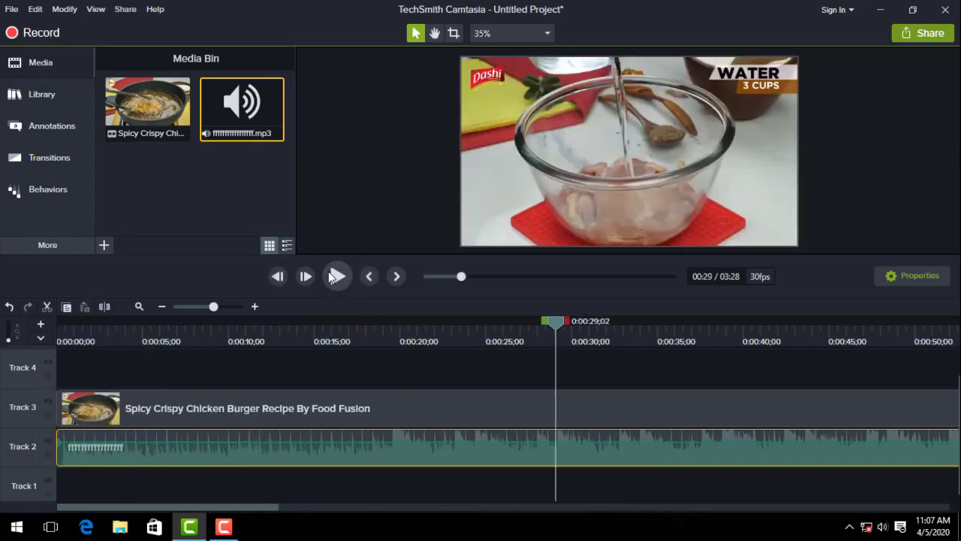
click(336, 277)
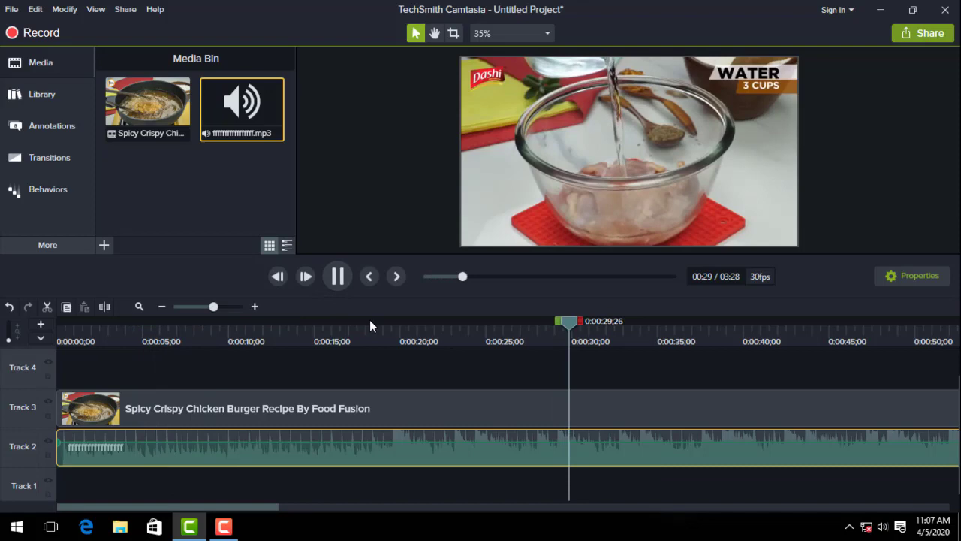
click(341, 278)
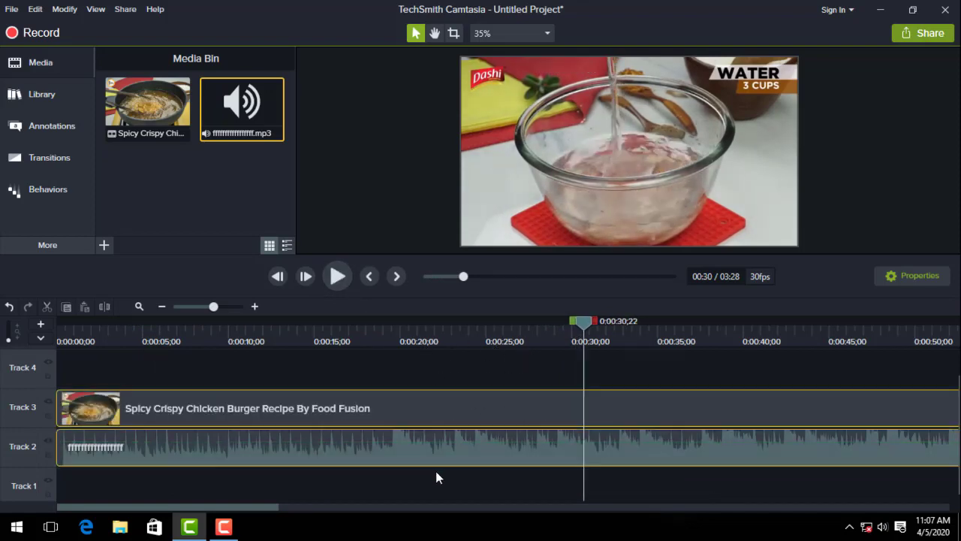
drag(438, 475, 461, 409)
- Try cutting and splitting both clips at 0:30, undoing each attempt
scroll(461, 392, down, 3)
scroll(462, 390, down, 2)
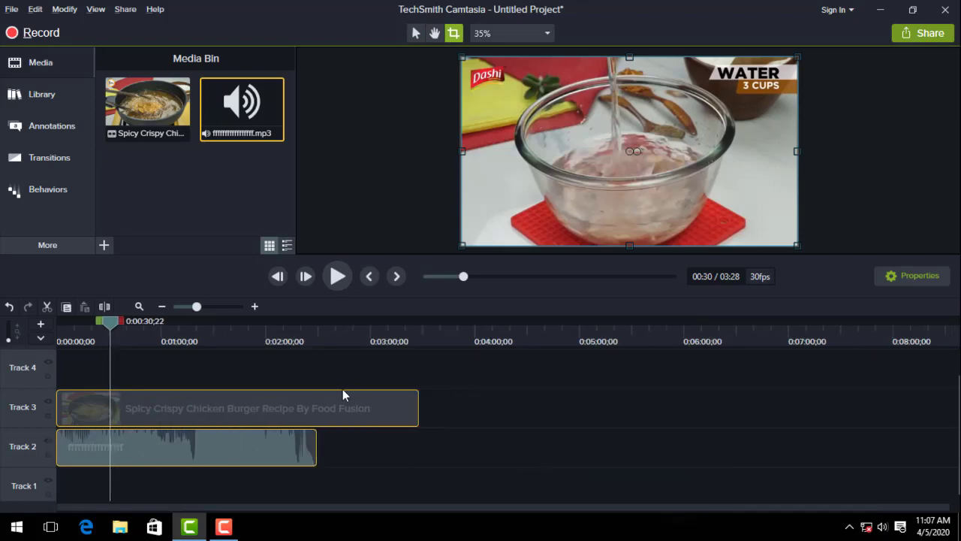
scroll(343, 393, up, 2)
scroll(360, 407, down, 1)
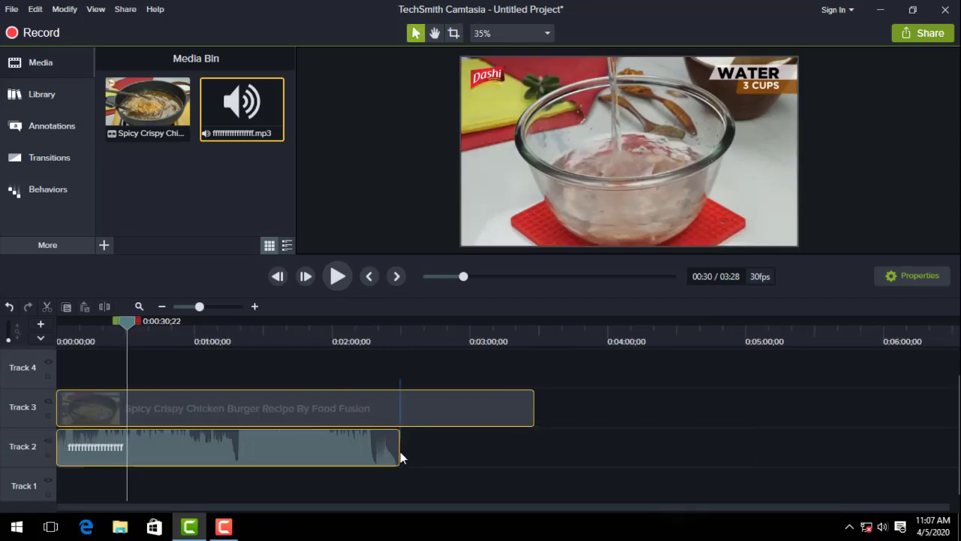
click(46, 307)
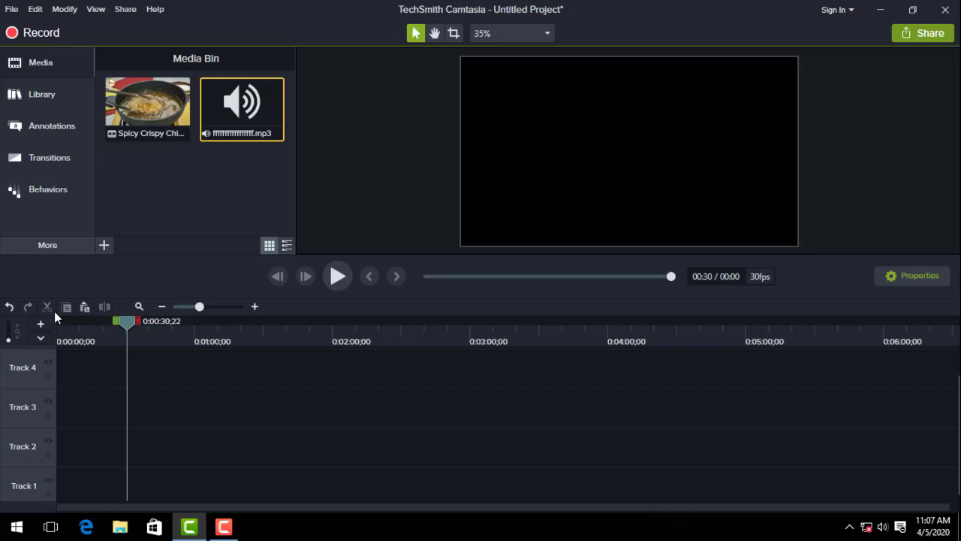
key(ctrl+z)
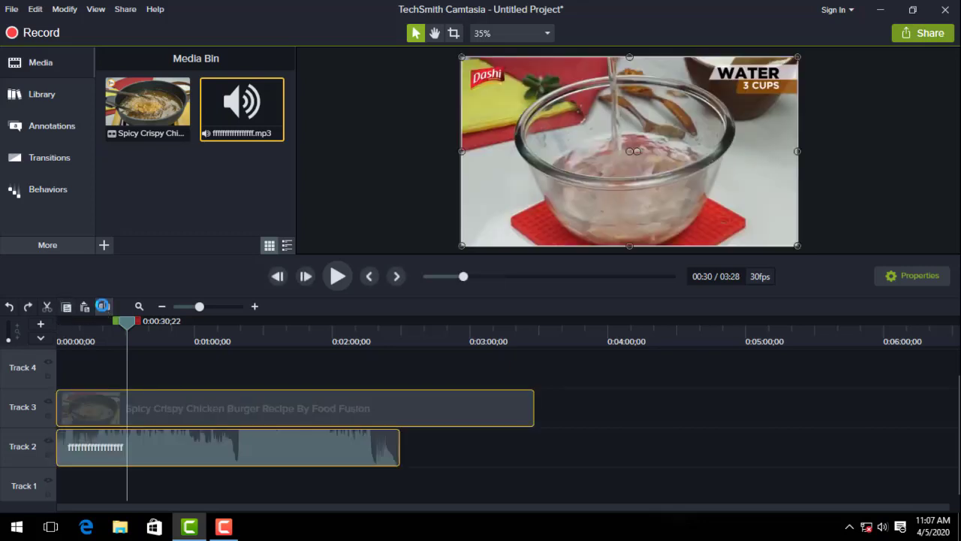
click(104, 306)
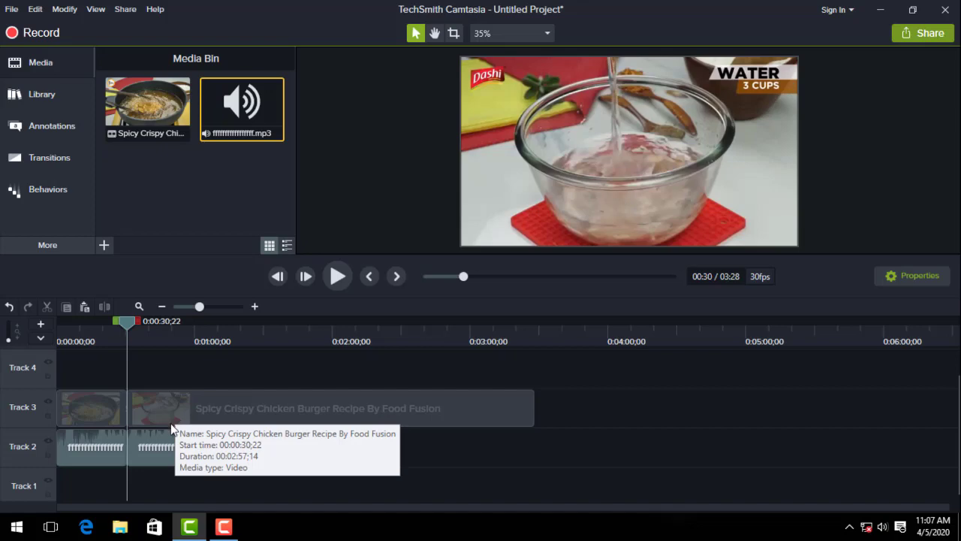
key(ctrl+z)
- Split the video where the music ends at 2:29 and delete the leftover tail
drag(136, 329, 256, 338)
drag(364, 383, 402, 405)
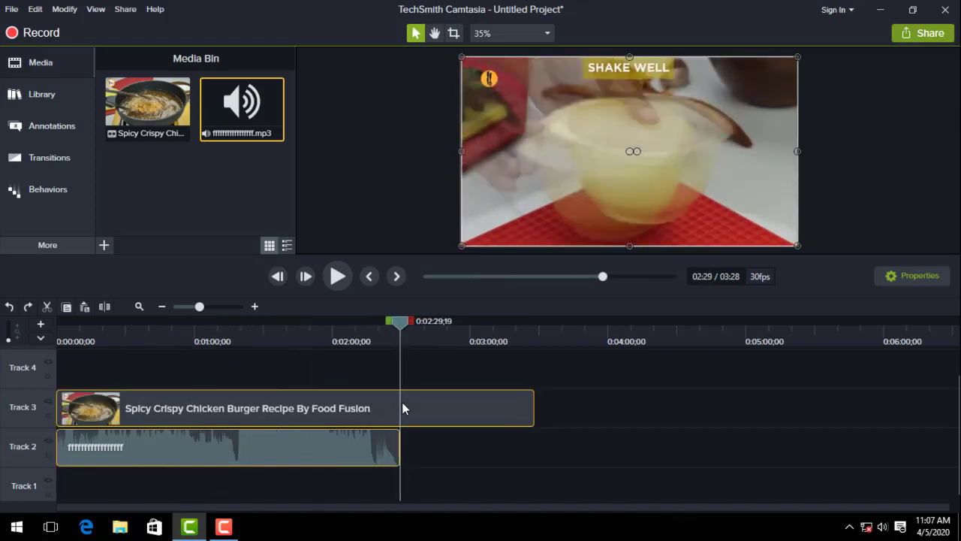
click(404, 406)
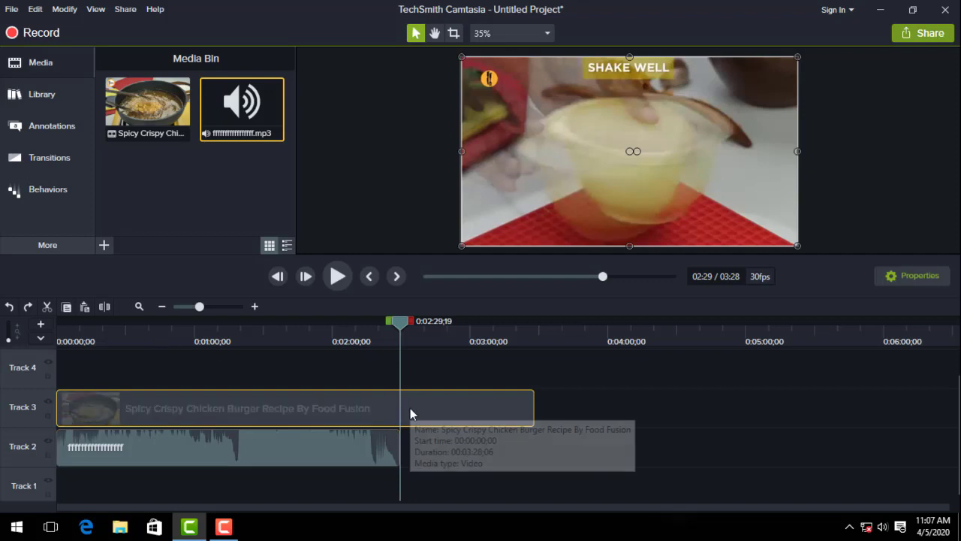
click(104, 306)
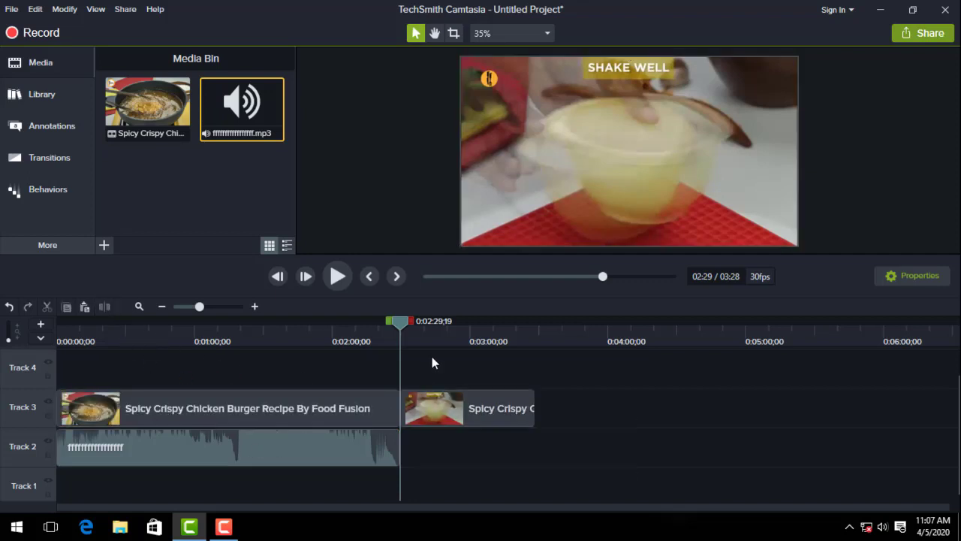
mouse_move(473, 406)
mouse_down()
mouse_move(507, 393)
mouse_move(546, 408)
mouse_move(471, 412)
mouse_up()
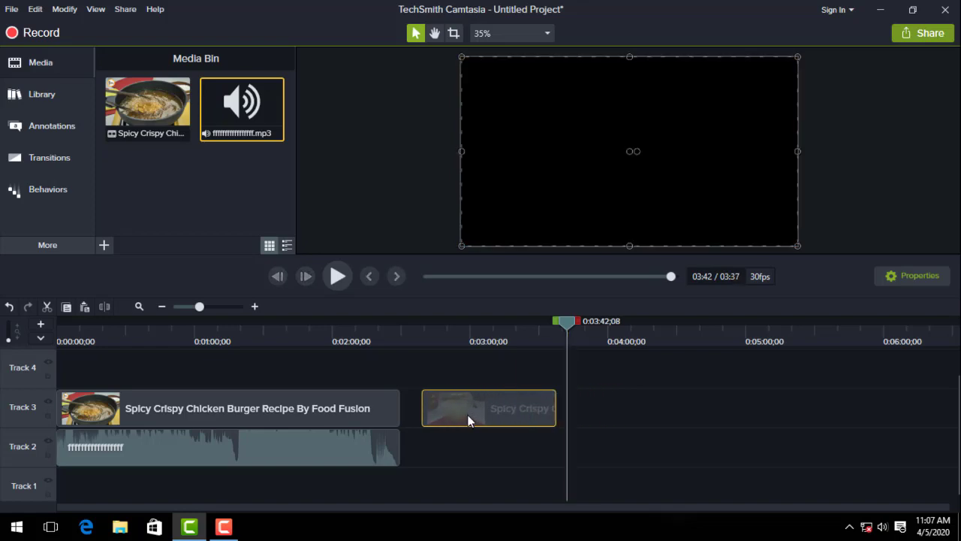
key(Delete)
- Split the Track 3 video clip at 1:15
drag(567, 320, 426, 321)
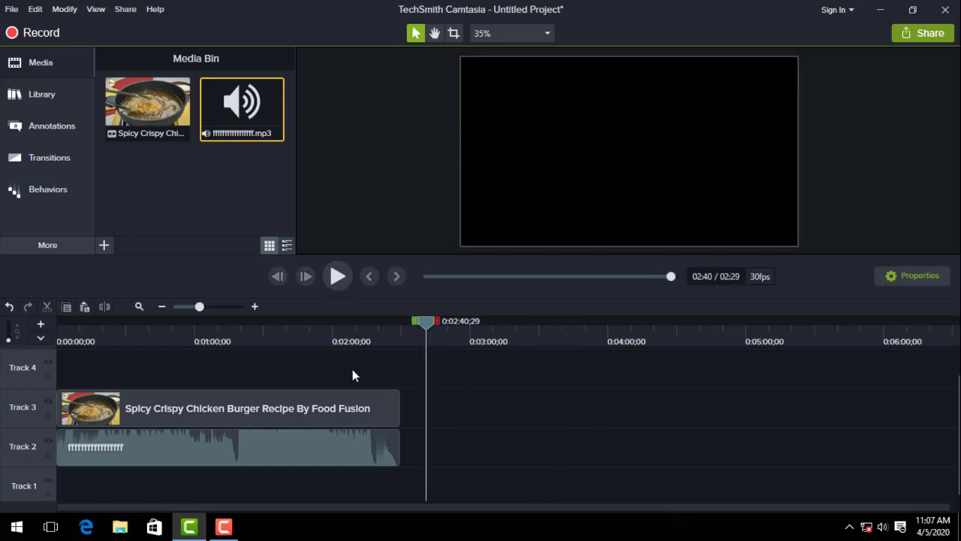
click(236, 389)
click(237, 404)
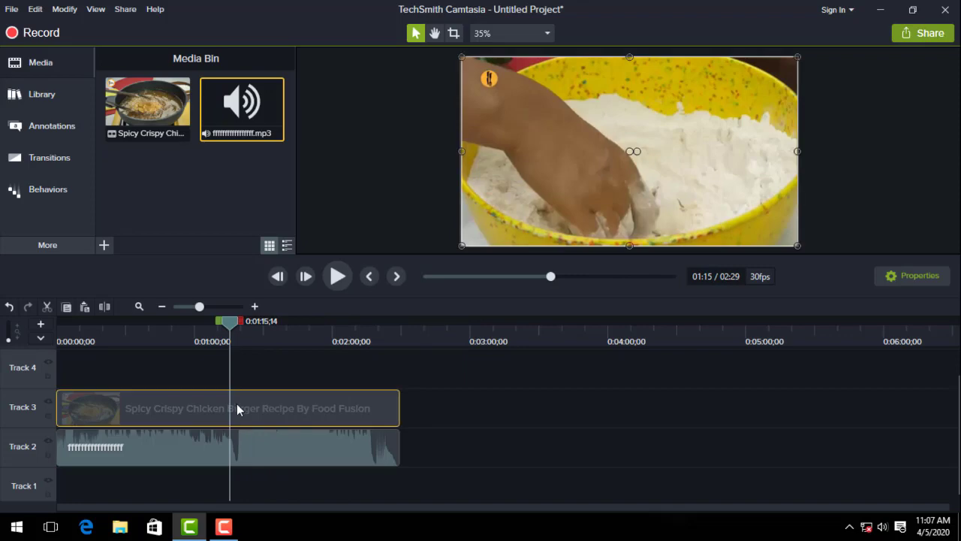
click(104, 307)
- Split the first video part at 0:41;23 and review the cut around 0:40
drag(228, 331, 153, 346)
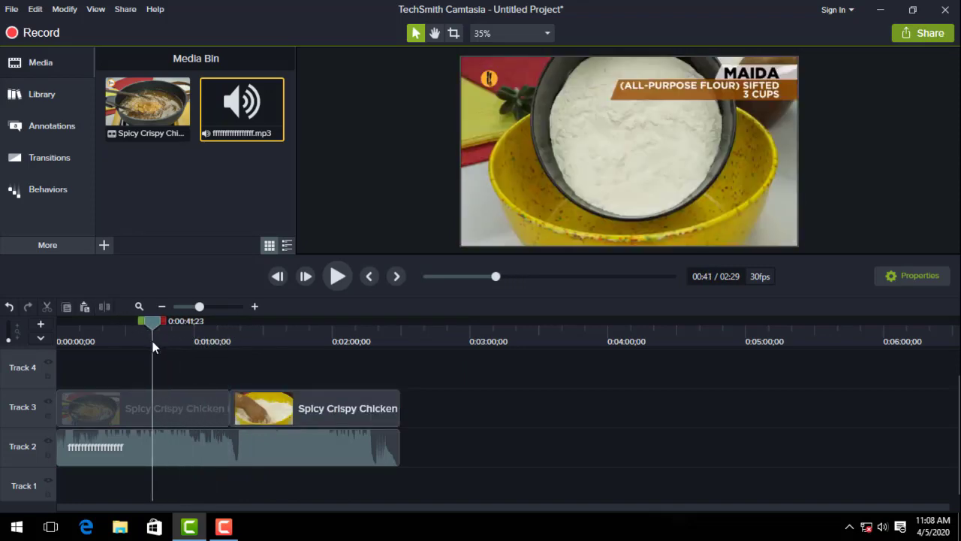
click(141, 391)
click(104, 306)
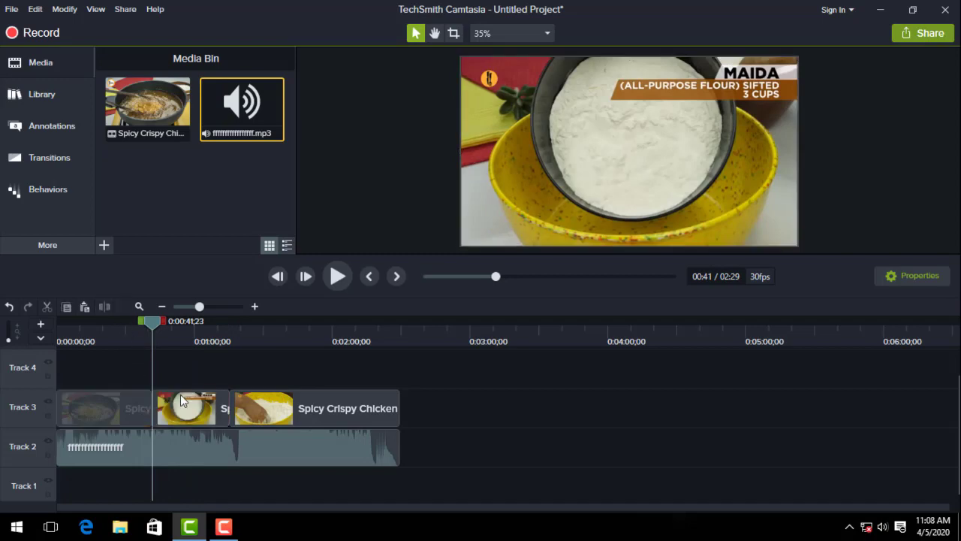
drag(165, 336, 143, 398)
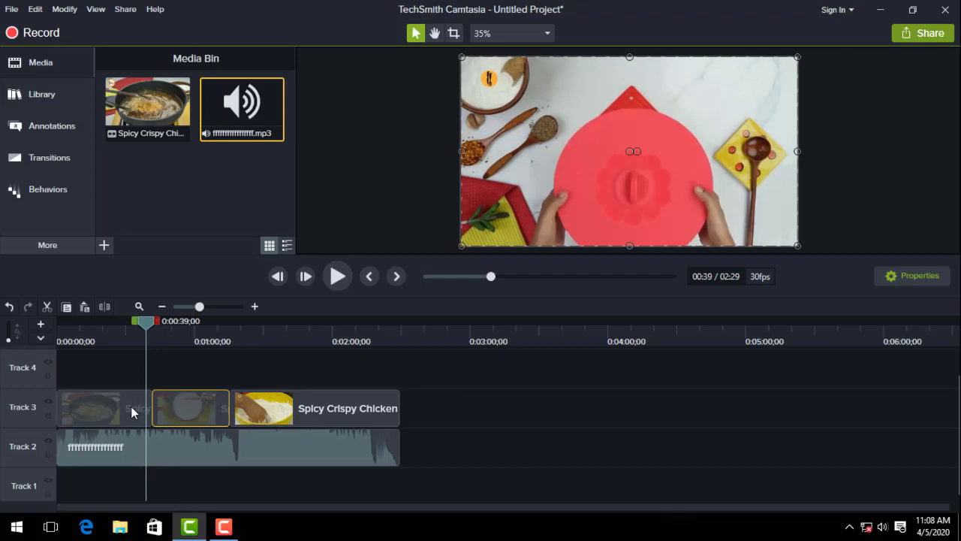
click(131, 406)
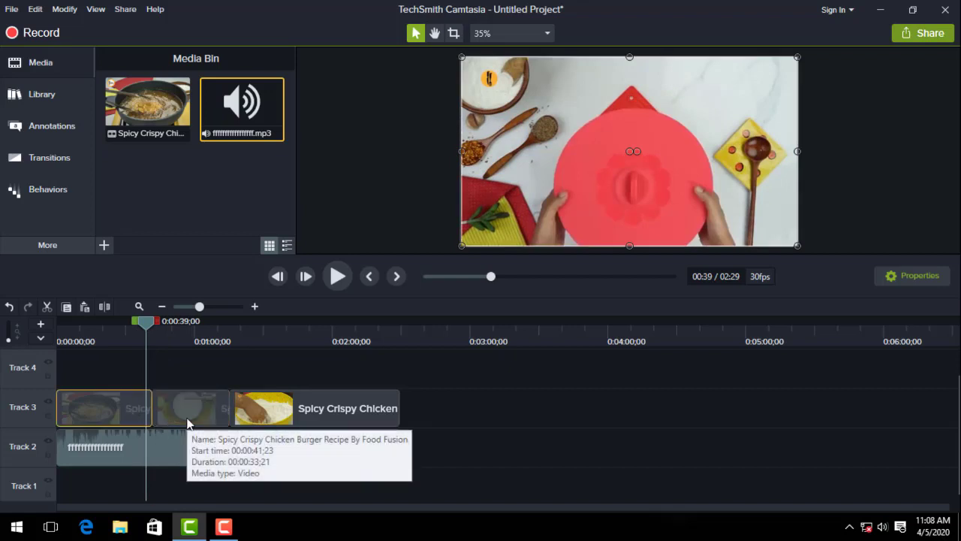
mouse_move(180, 409)
mouse_down()
mouse_move(257, 420)
mouse_move(179, 410)
mouse_up()
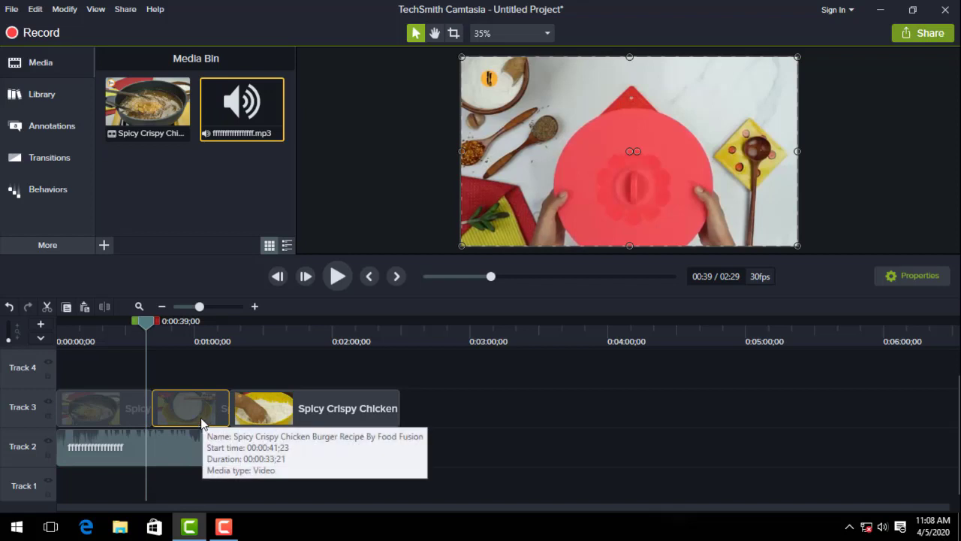
click(126, 398)
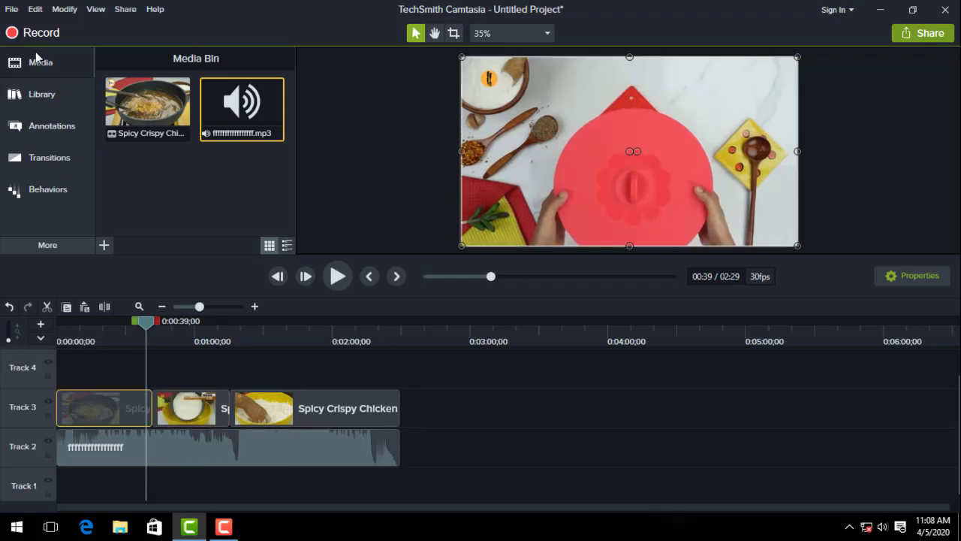
- Drag the Glow transition onto the 0:41 junction of the first two clips
click(41, 91)
scroll(186, 191, down, 2)
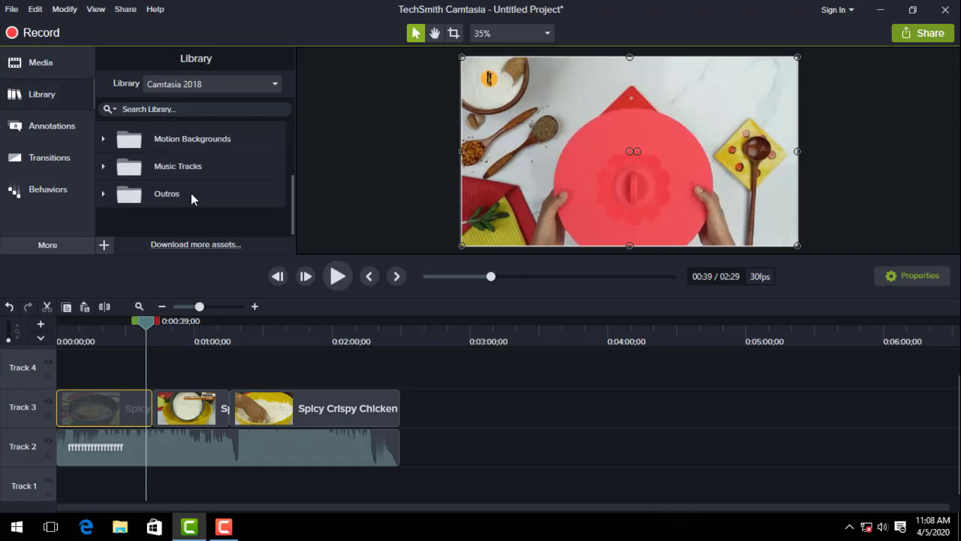
scroll(191, 193, up, 2)
click(53, 155)
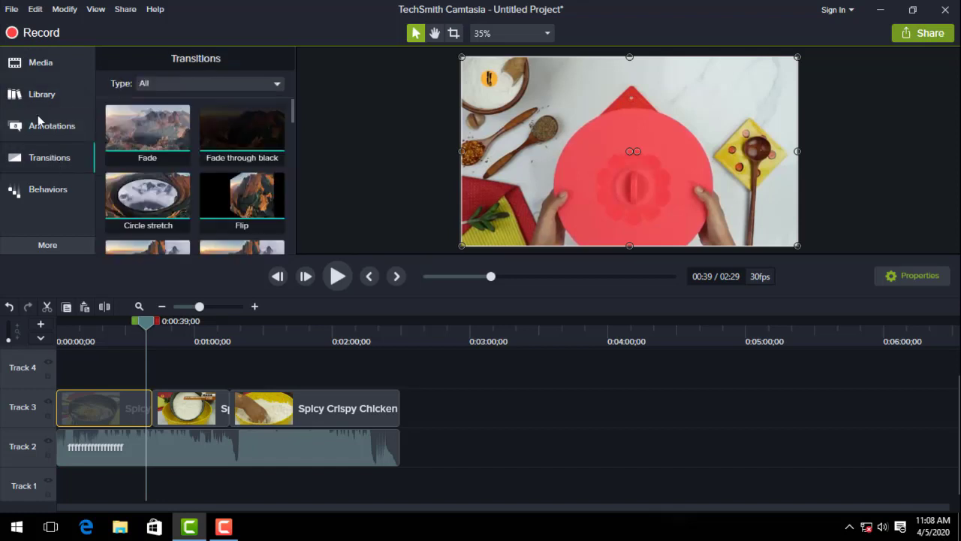
scroll(155, 171, down, 1)
scroll(156, 170, down, 4)
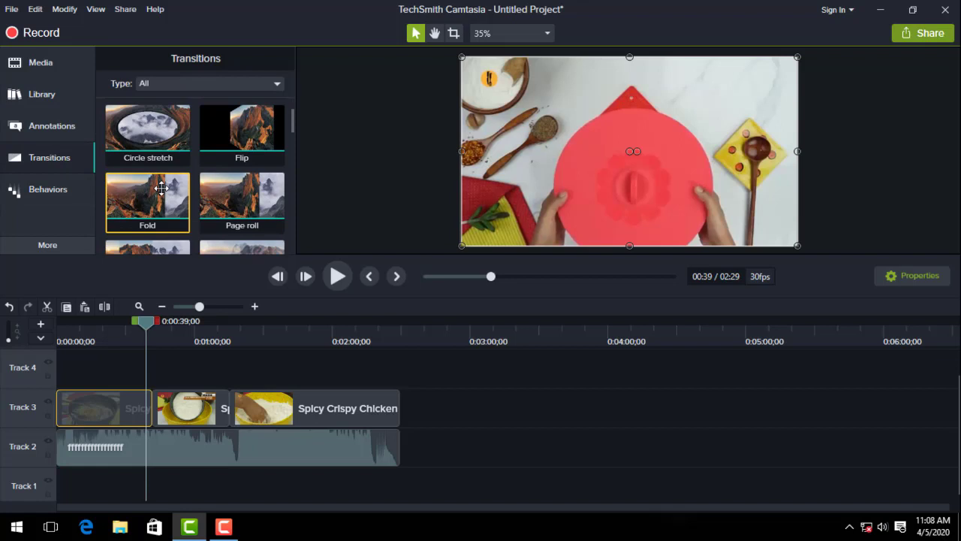
scroll(163, 188, down, 5)
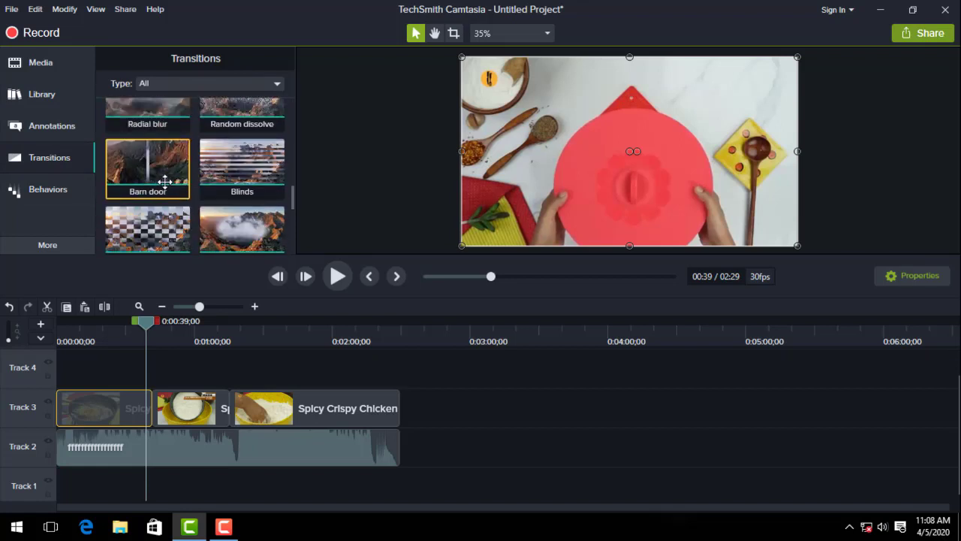
scroll(165, 182, up, 4)
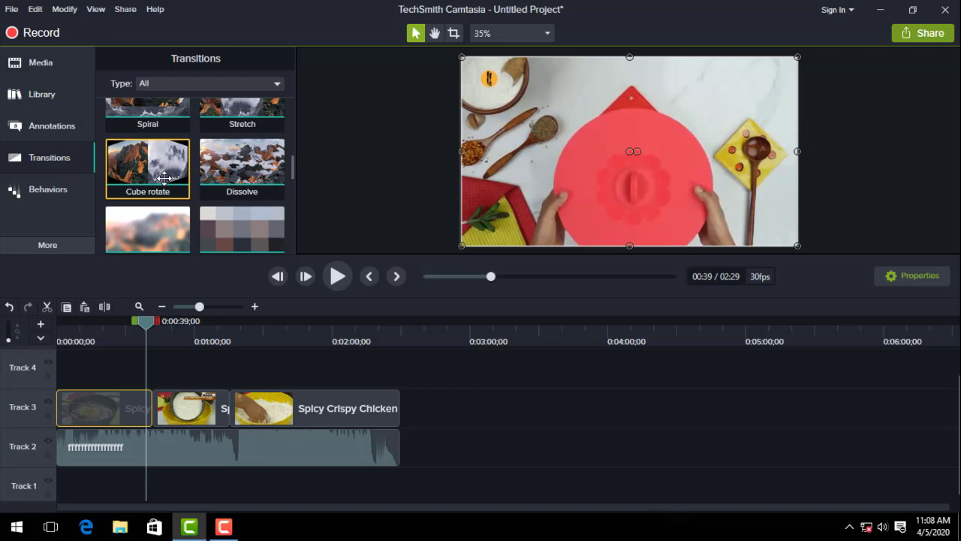
scroll(164, 180, down, 1)
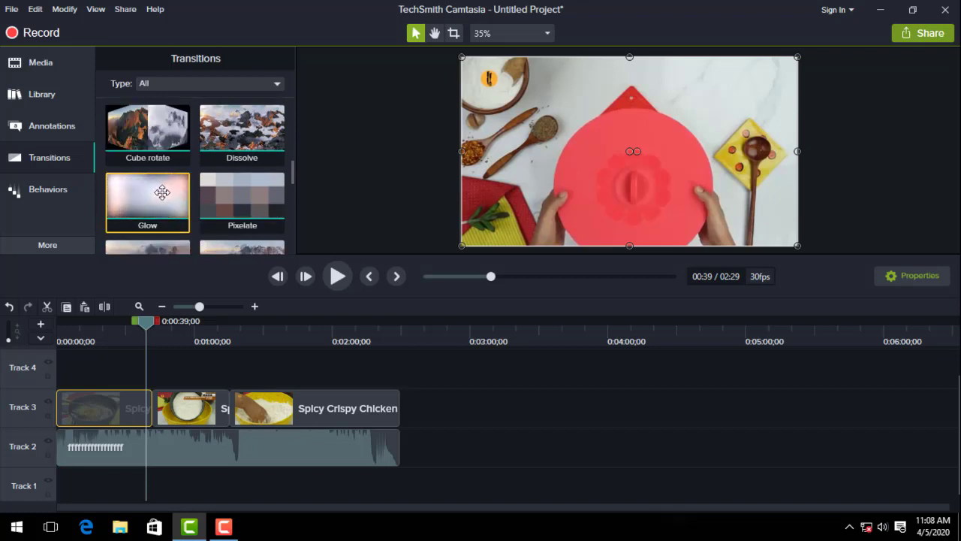
drag(163, 192, 157, 403)
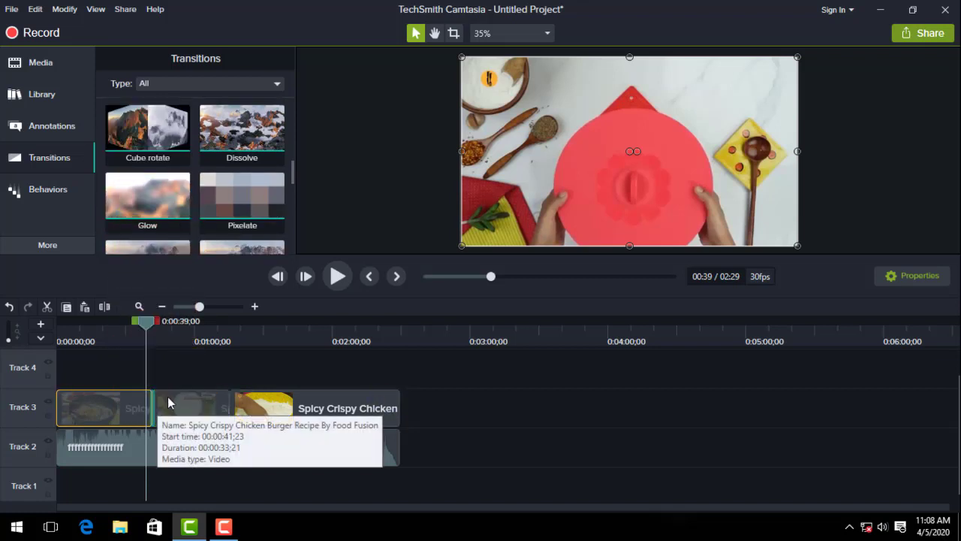
- Play the video to preview the Glow transition, then return the playhead to about 0:40
key(space)
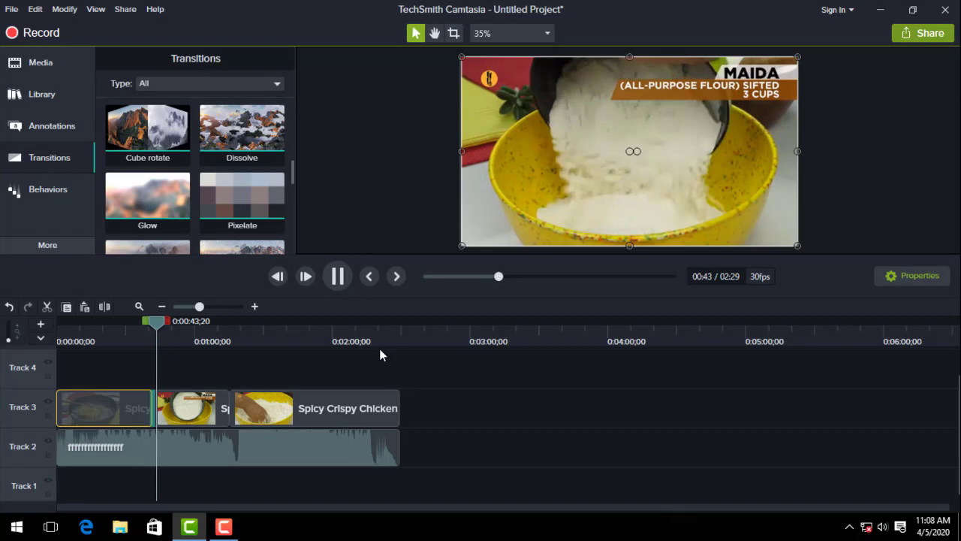
key(space)
drag(154, 323, 214, 353)
scroll(192, 212, down, 1)
scroll(192, 212, down, 3)
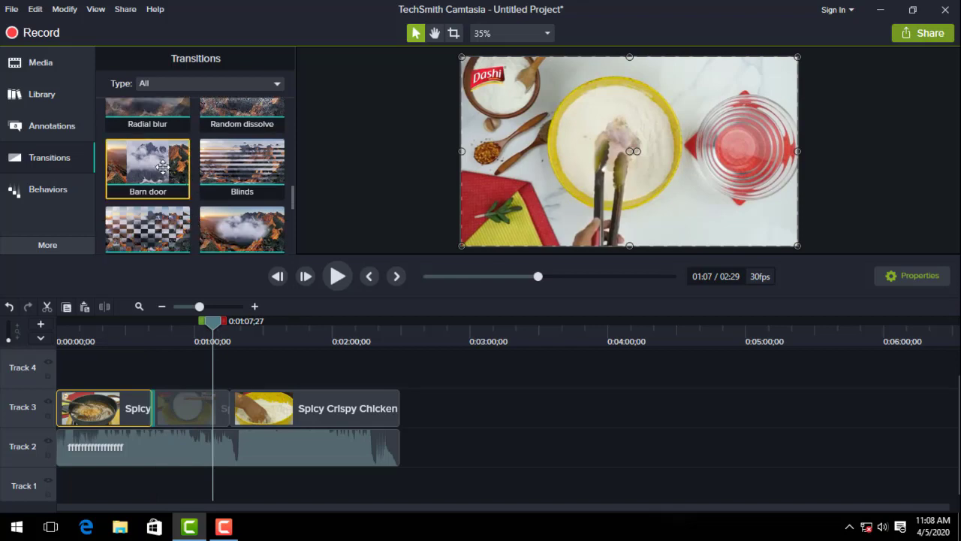
- Add a Barn door transition between the second and third clips and preview it up to 1:20
drag(158, 165, 239, 413)
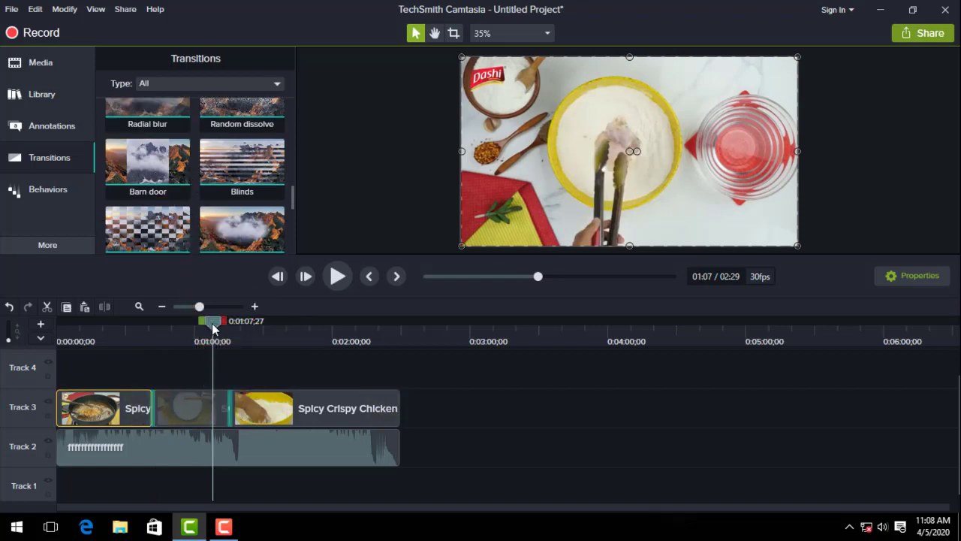
drag(212, 323, 225, 379)
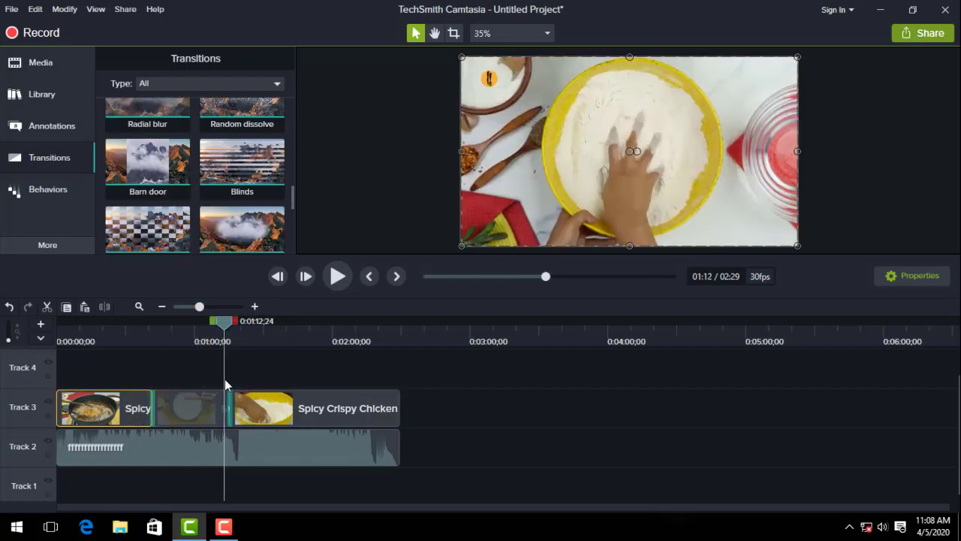
key(space)
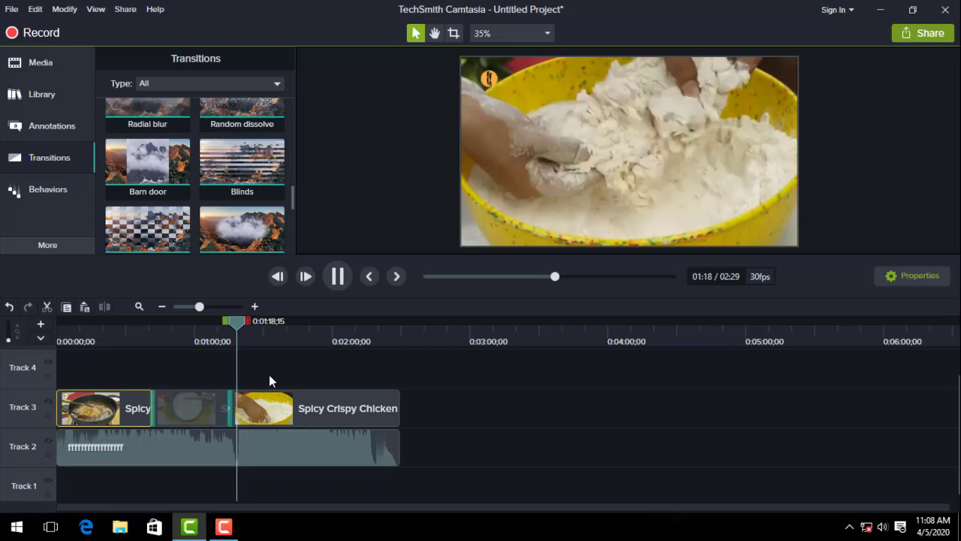
drag(239, 322, 224, 353)
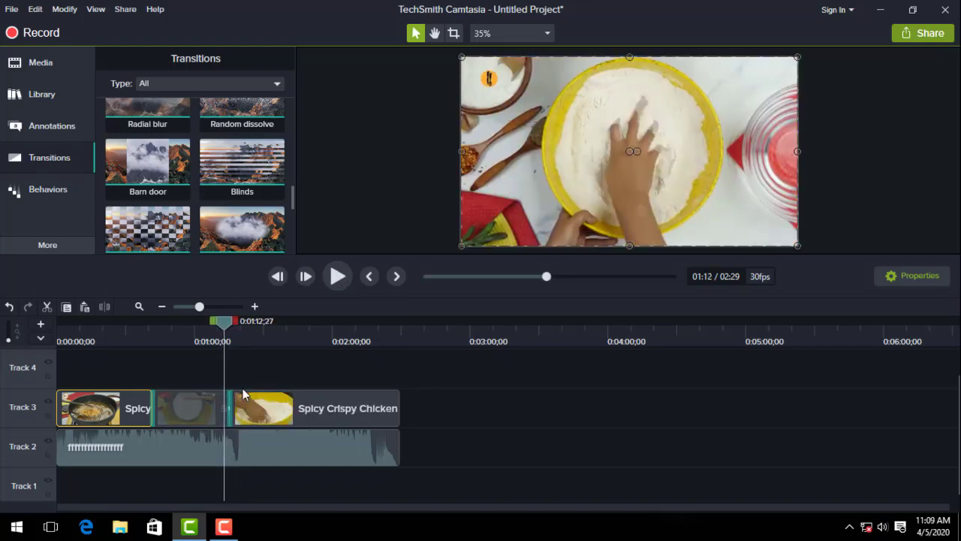
drag(242, 391, 220, 408)
key(space)
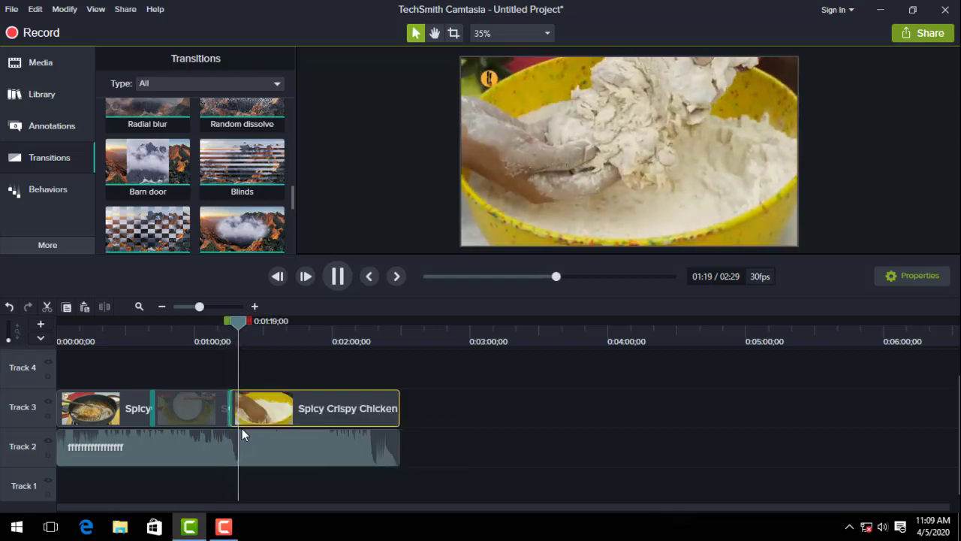
key(space)
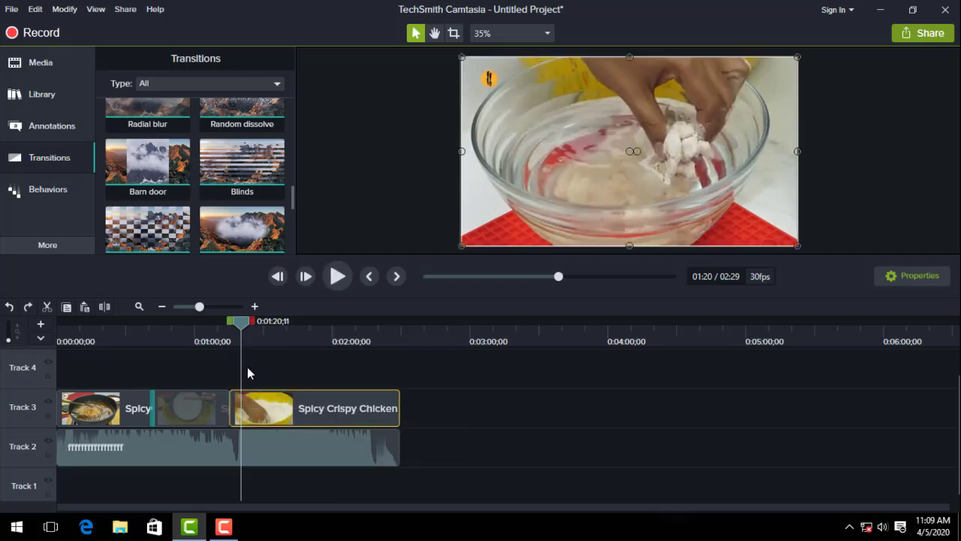
- Place an Inset transition between the Track 3 clips and play it back from just before
scroll(225, 218, down, 3)
drag(242, 169, 259, 412)
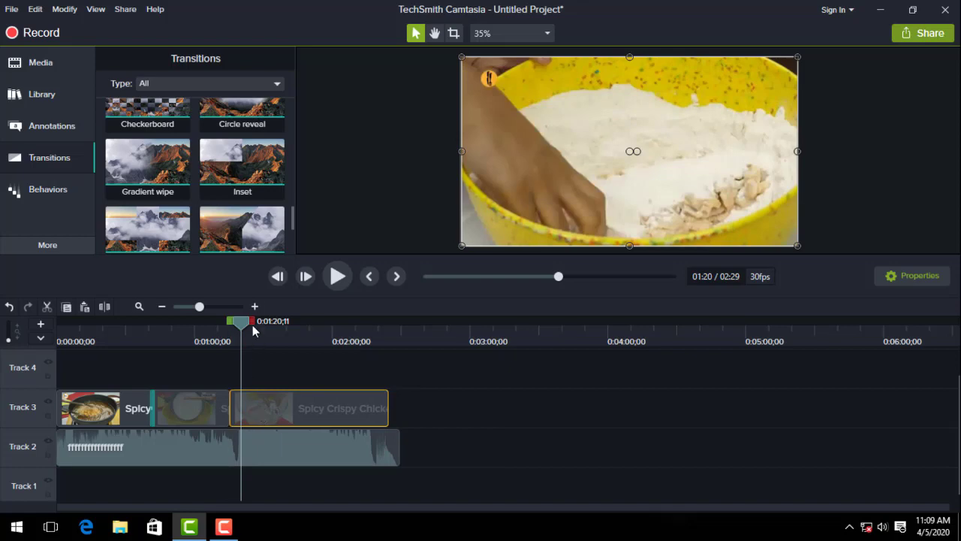
click(225, 328)
drag(223, 169, 231, 427)
click(225, 345)
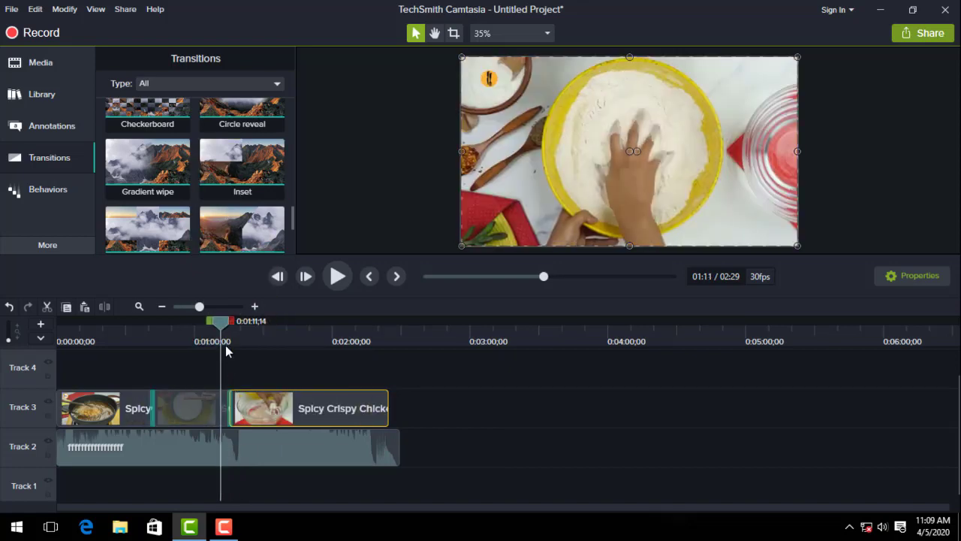
key(space)
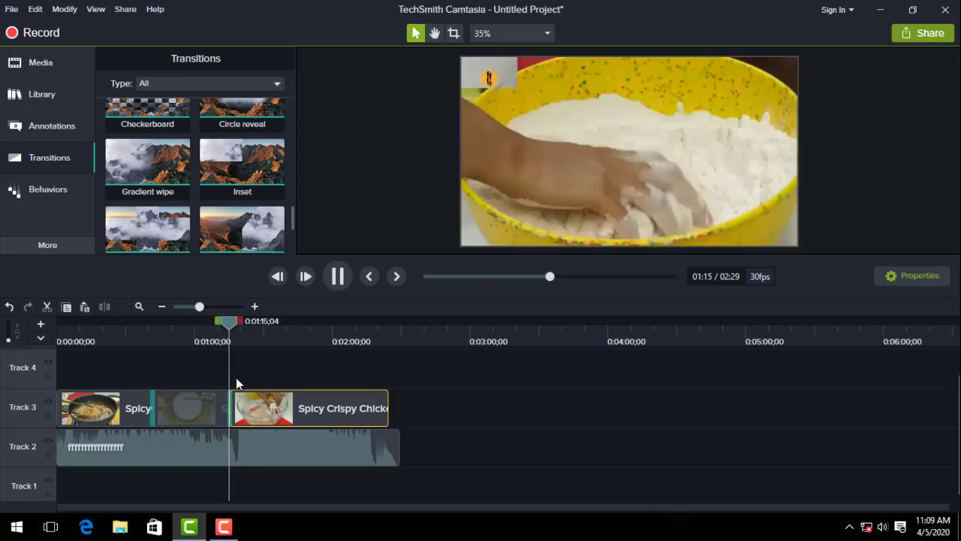
- Split the Track 2 background music at 1:58 and delete the part after the split
click(482, 409)
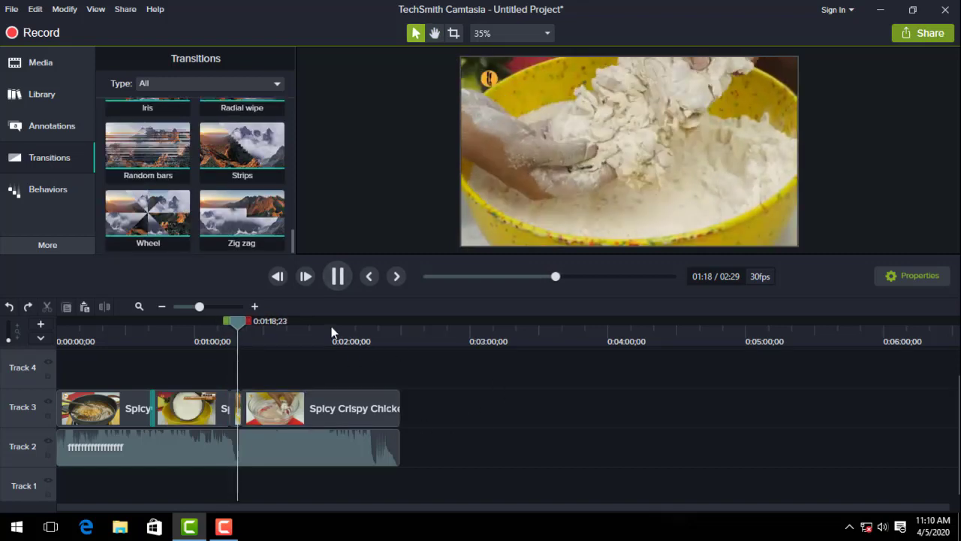
click(337, 284)
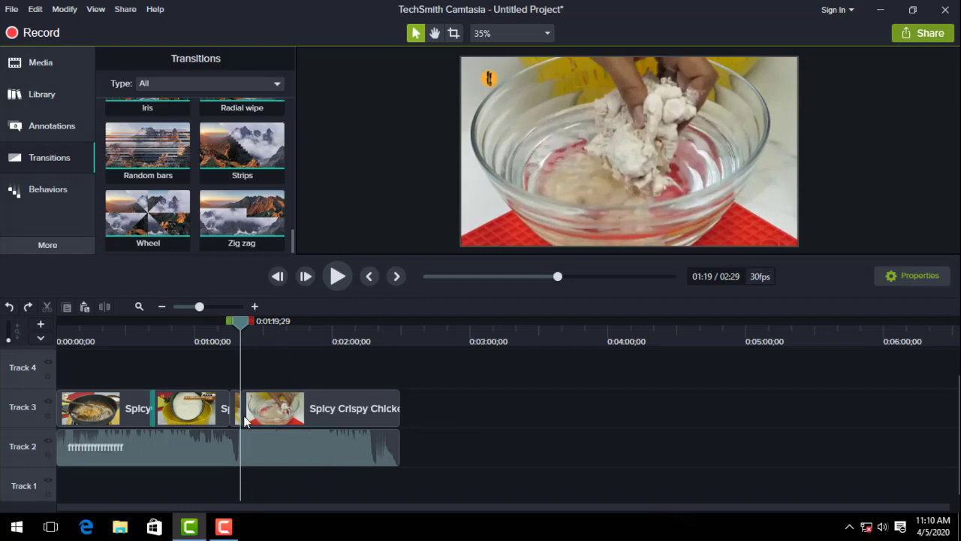
drag(244, 423, 332, 391)
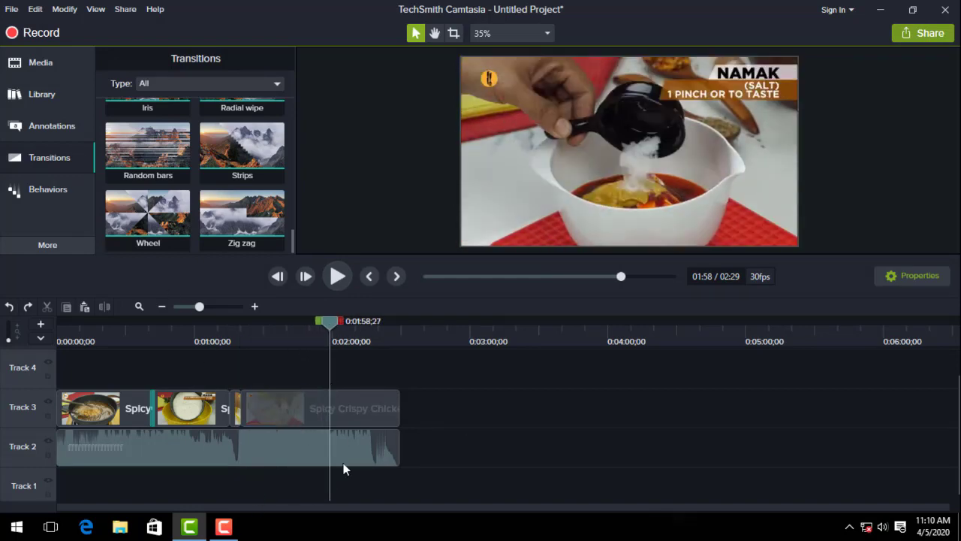
click(343, 463)
click(109, 309)
click(355, 448)
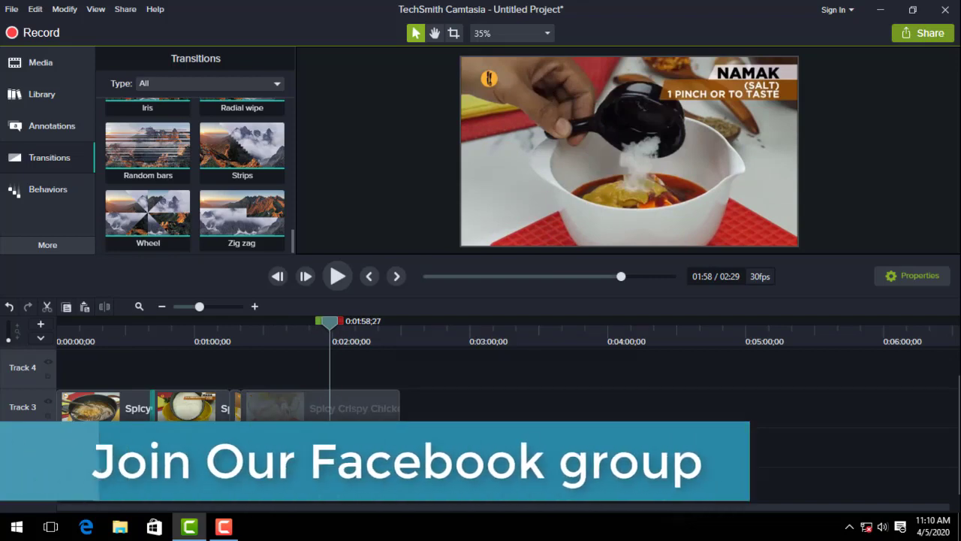
- Play the music's end from 1:57 to check the cut, then select the music clip
drag(328, 320, 324, 325)
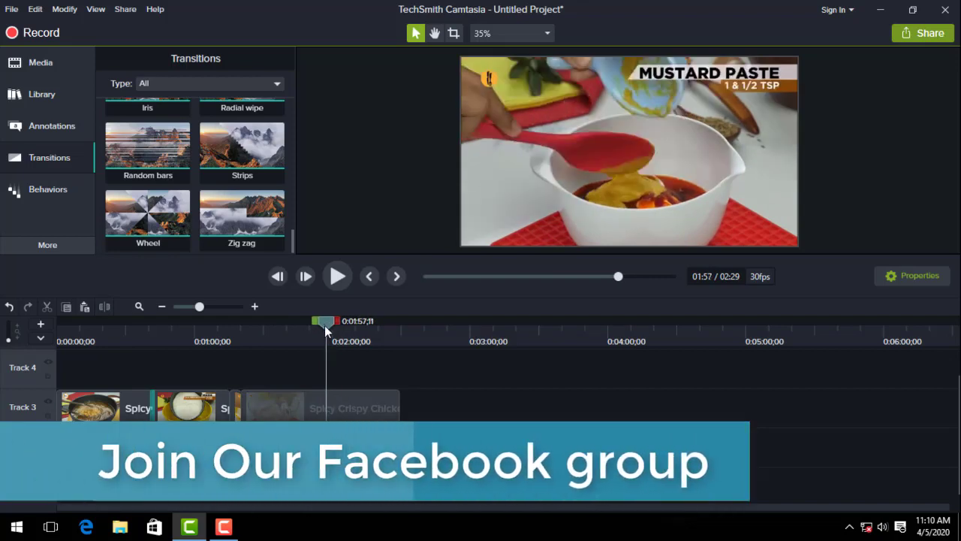
key(space)
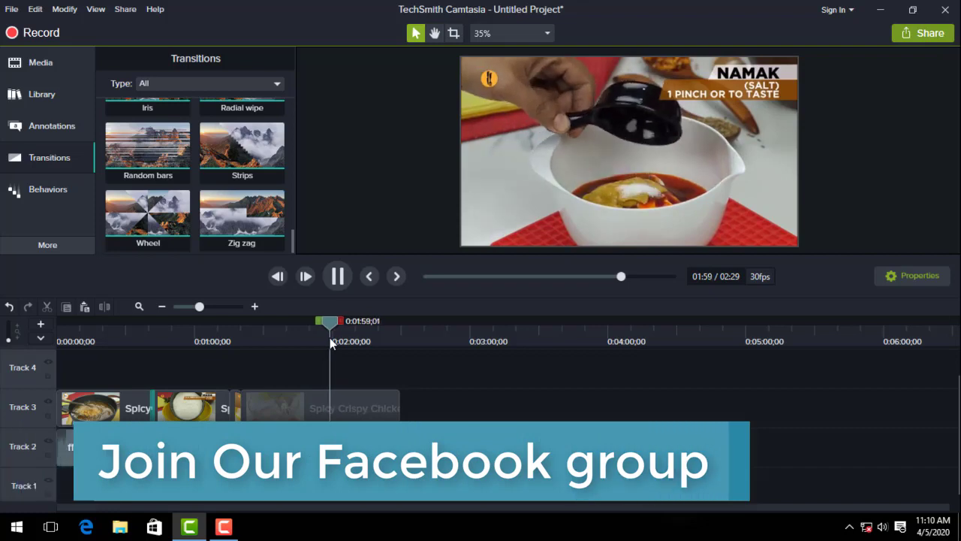
key(space)
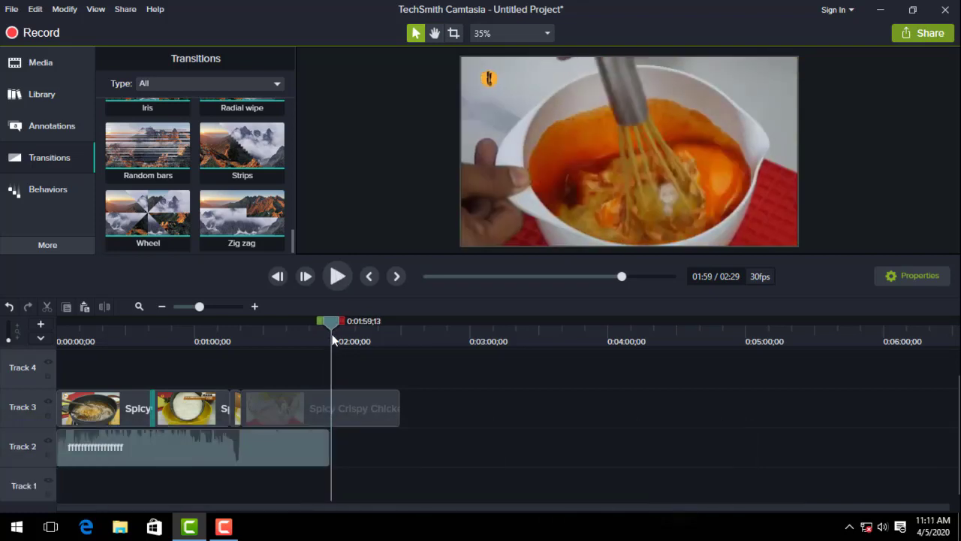
drag(337, 325, 322, 328)
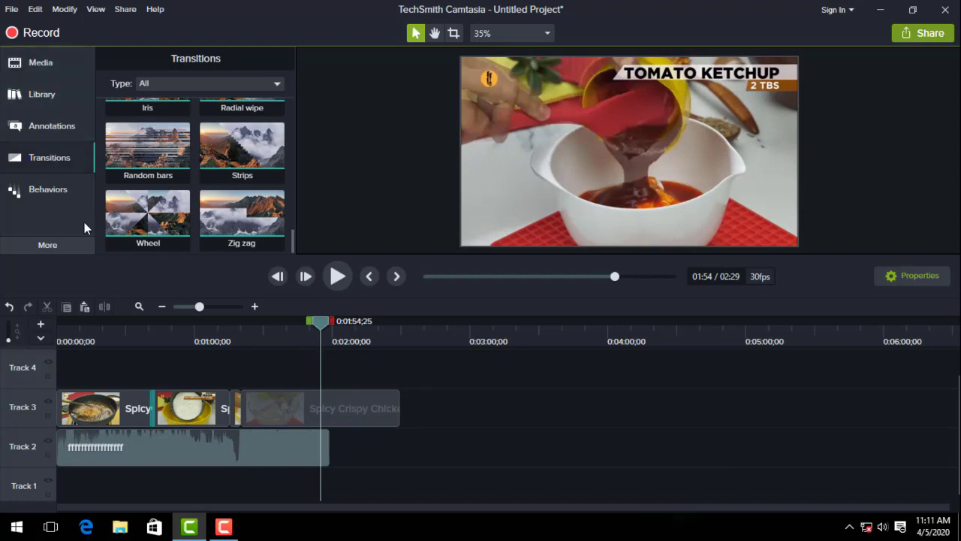
click(227, 441)
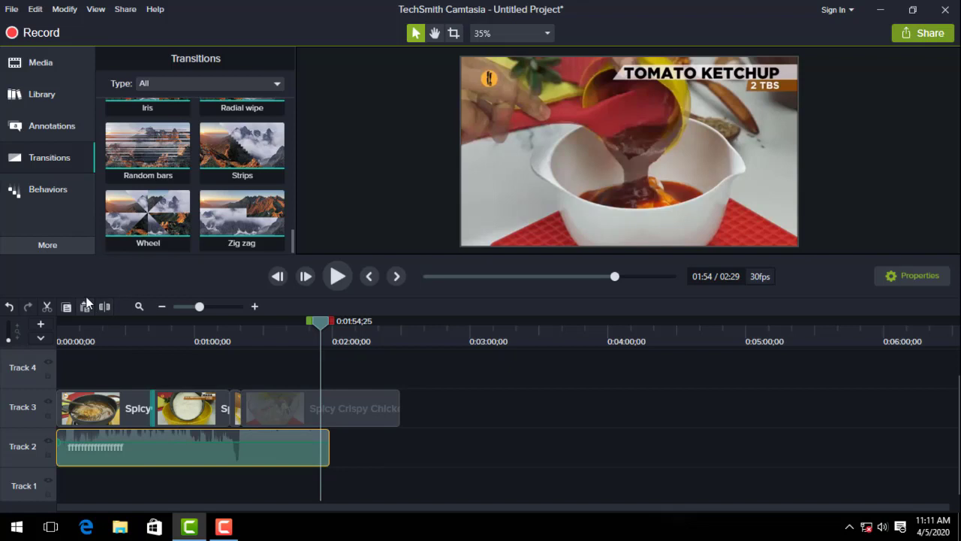
- Add a volume point near the music's end, lower the end to fade out, and play from 1:43
double_click(300, 442)
drag(309, 448, 308, 455)
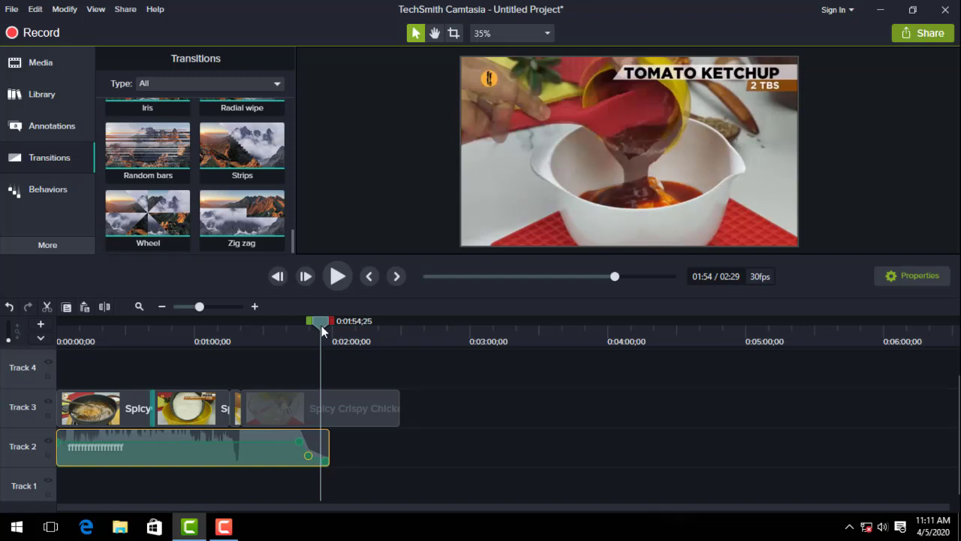
drag(302, 342, 293, 343)
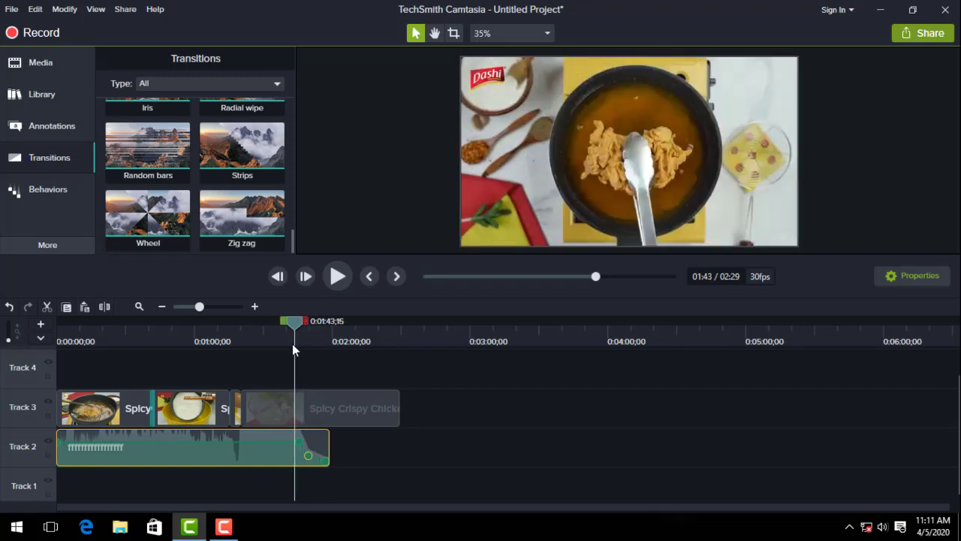
click(330, 281)
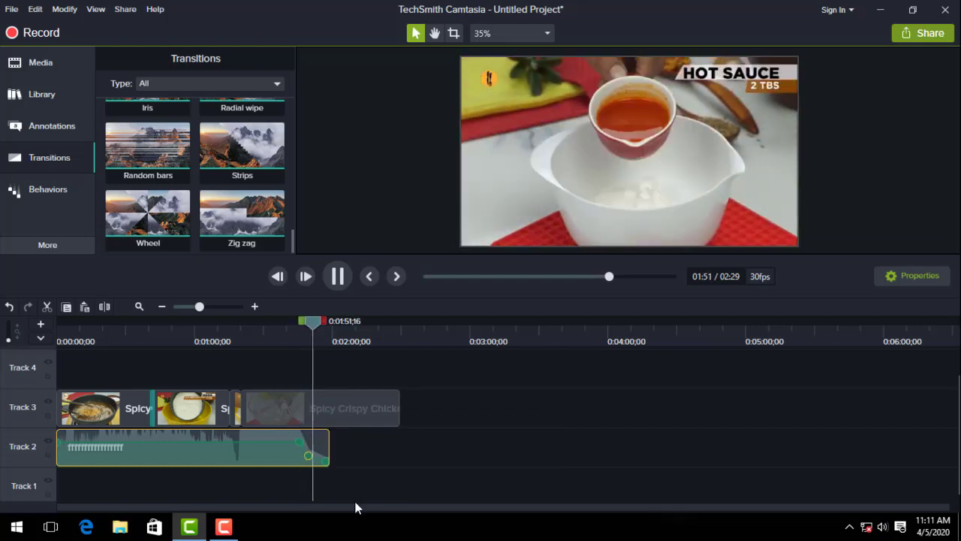
click(327, 465)
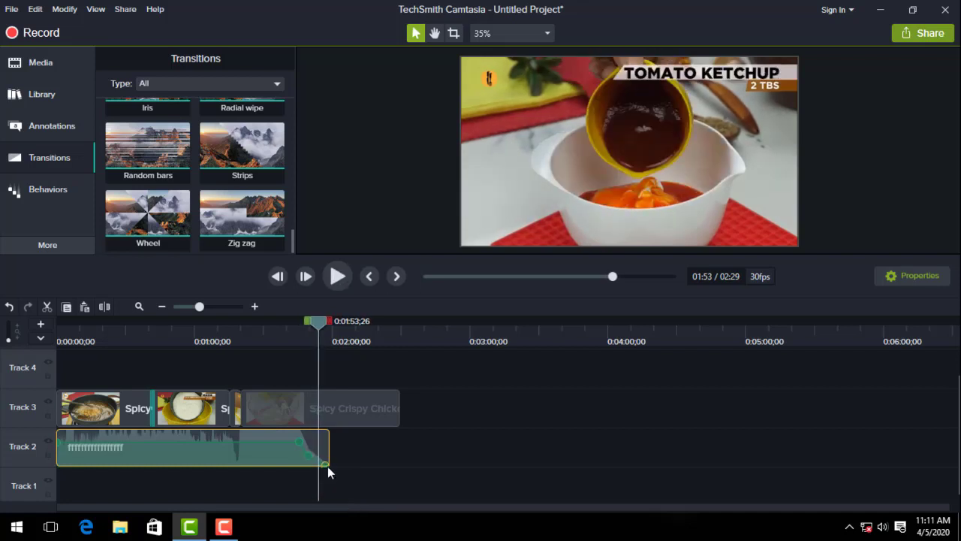
click(336, 278)
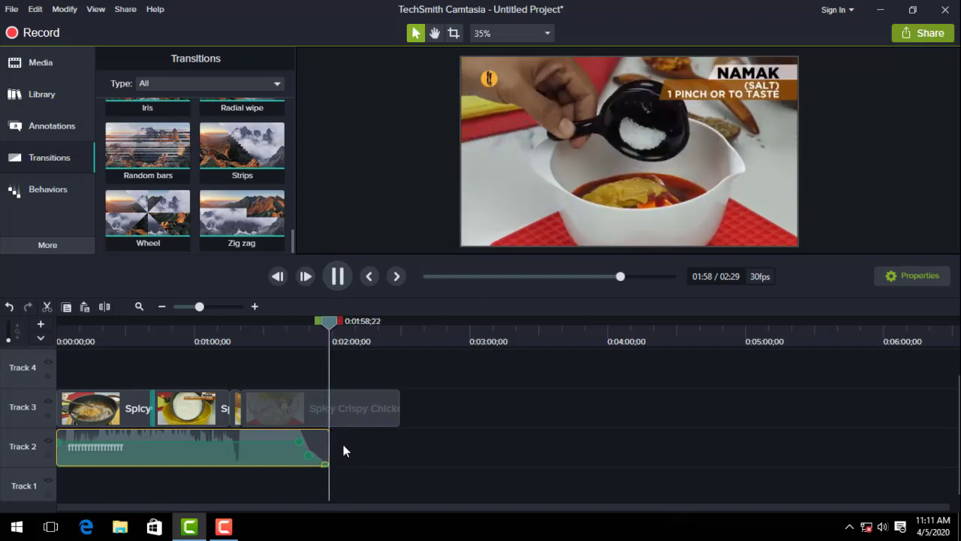
click(338, 277)
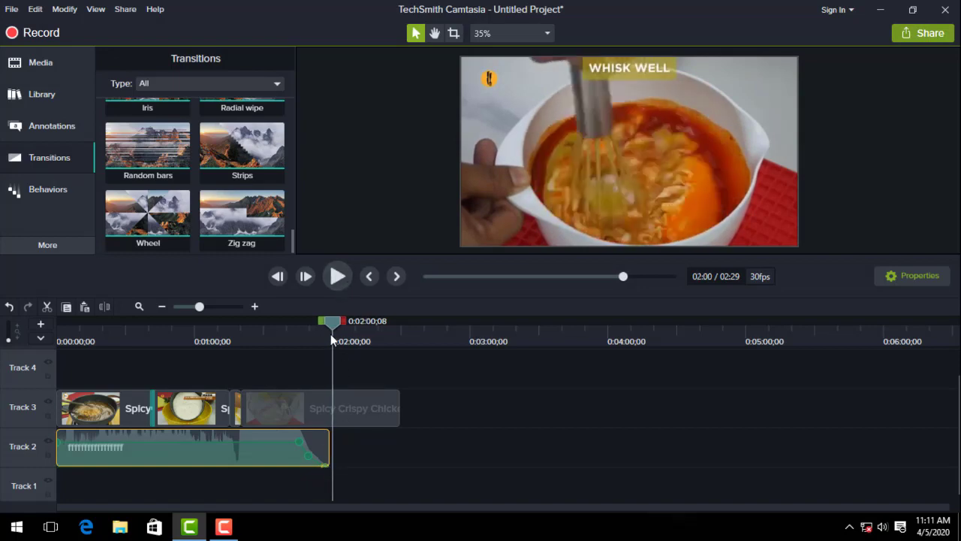
drag(331, 334, 313, 346)
- Split the Spicy Crispy Chicken clip at 1:57;22, delete the remainder, and replay the new ending
click(337, 277)
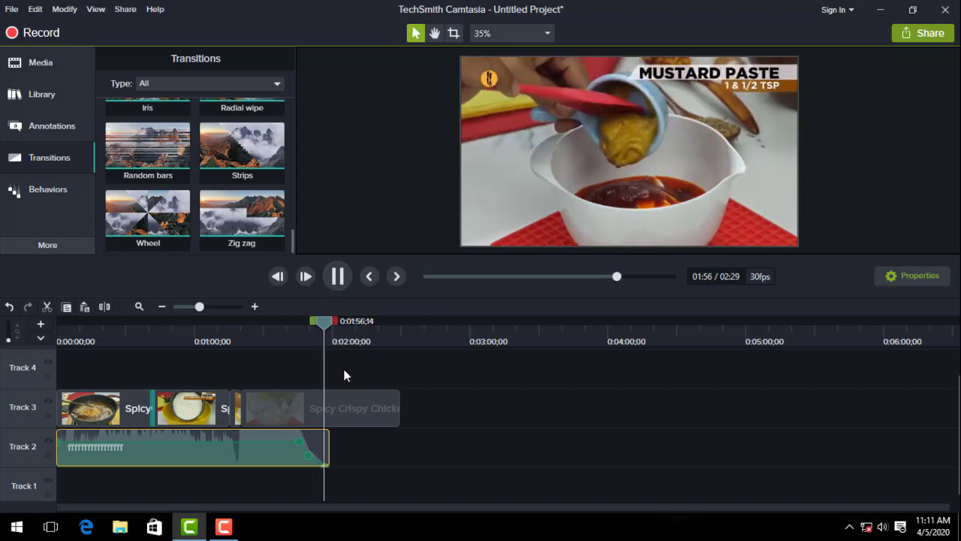
click(331, 284)
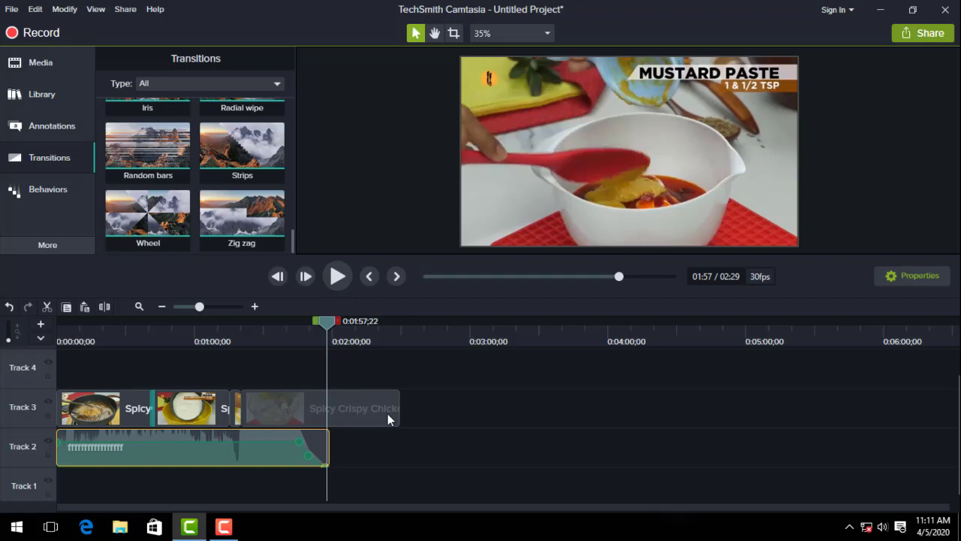
click(345, 413)
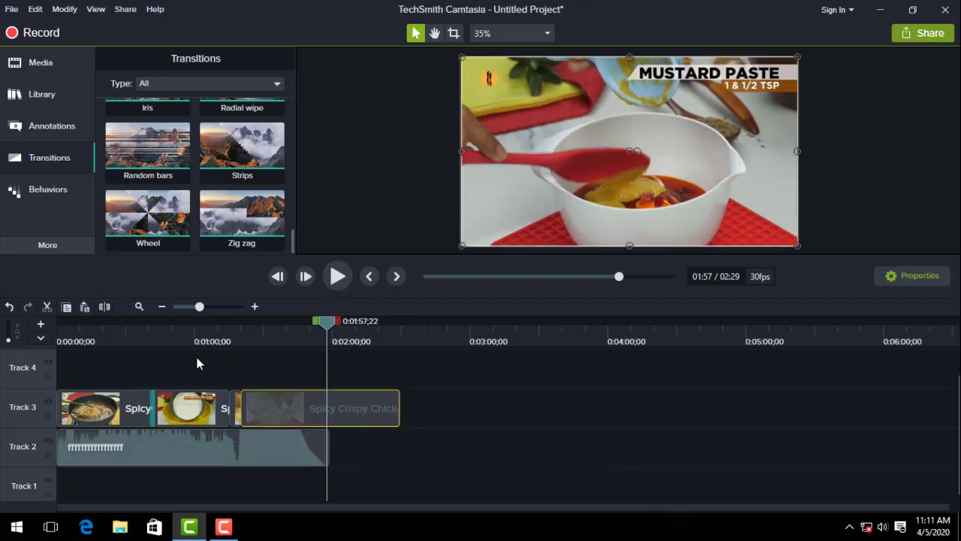
click(108, 309)
click(345, 408)
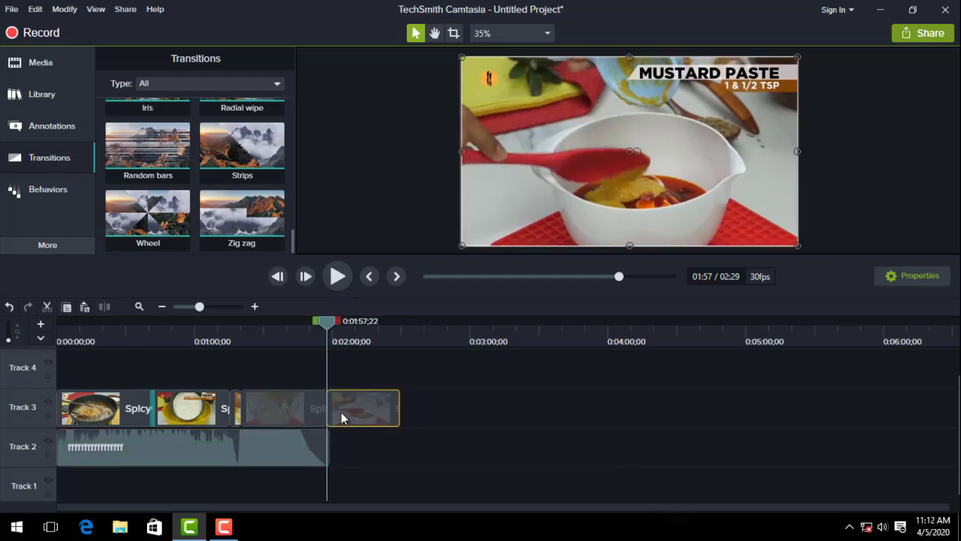
key(Delete)
drag(324, 320, 316, 335)
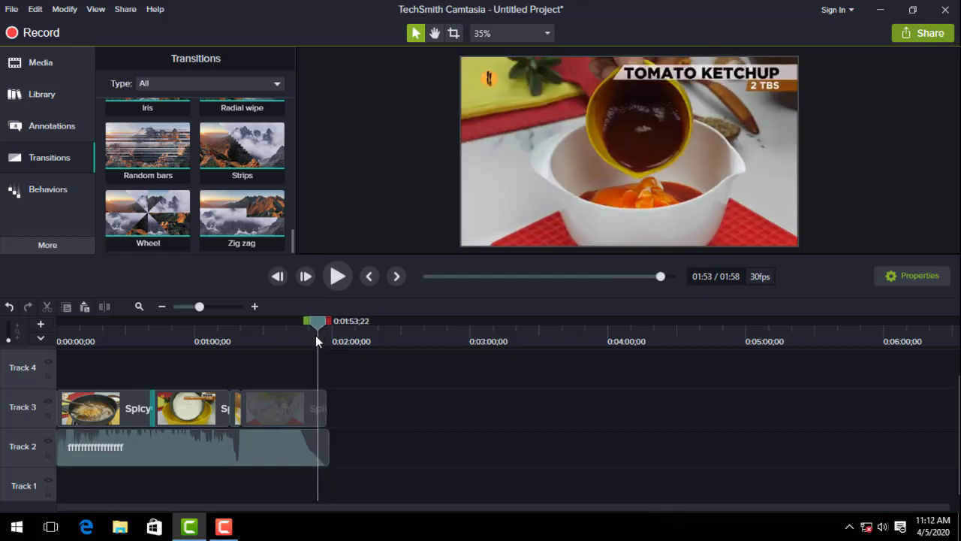
key(space)
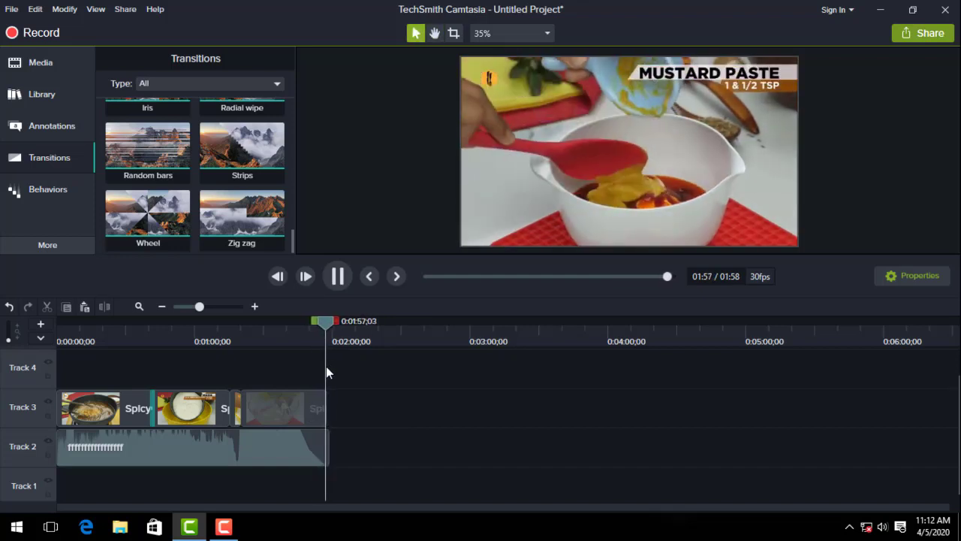
- Replay the start and scrub through the video from 0:28 to review it
click(337, 279)
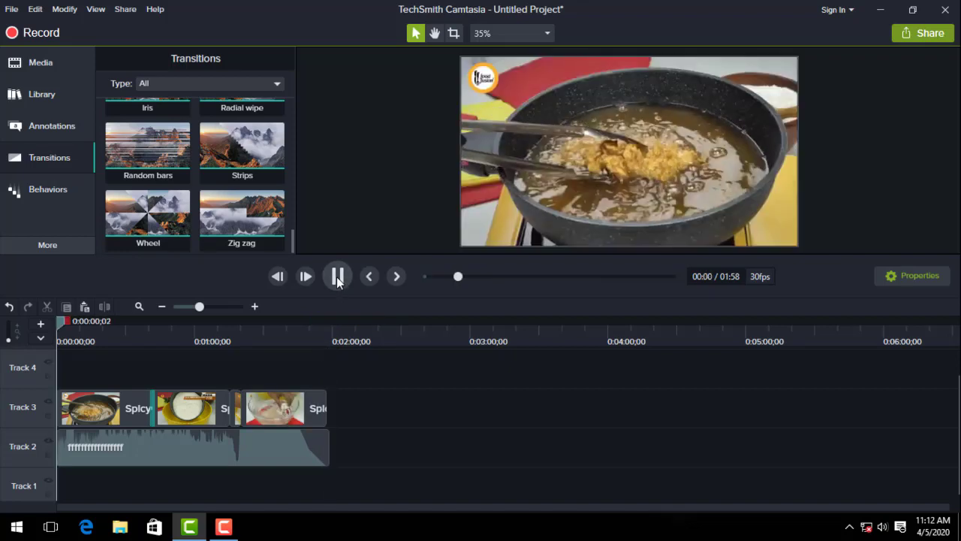
click(338, 278)
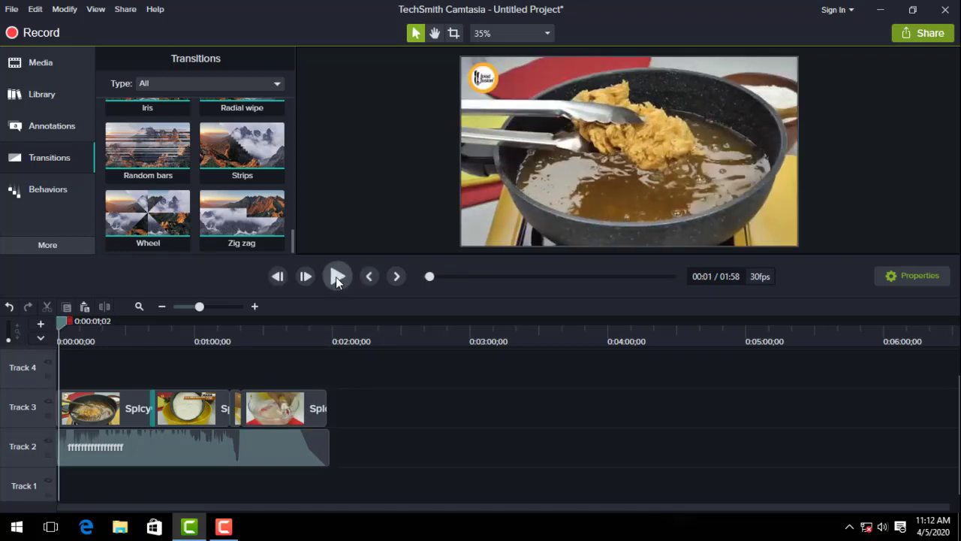
click(123, 331)
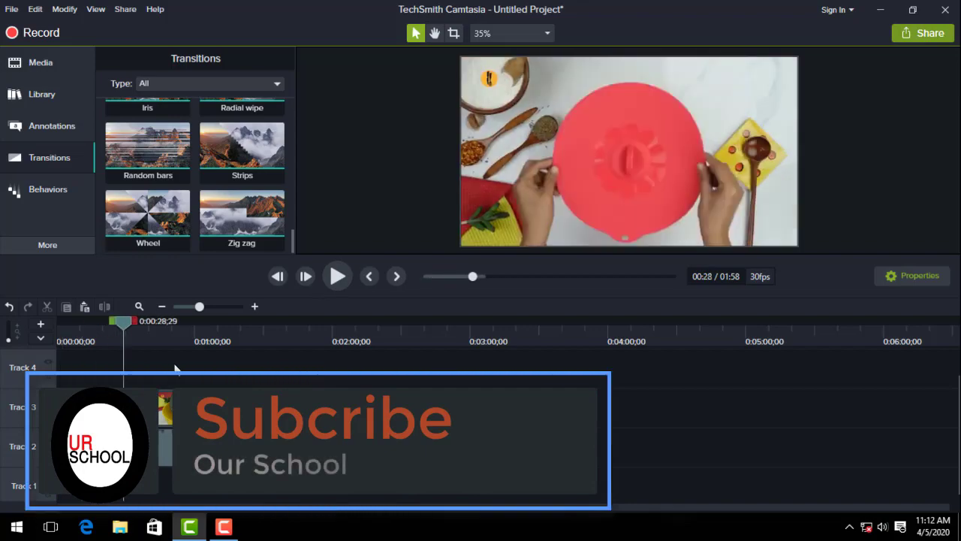
drag(123, 331, 76, 330)
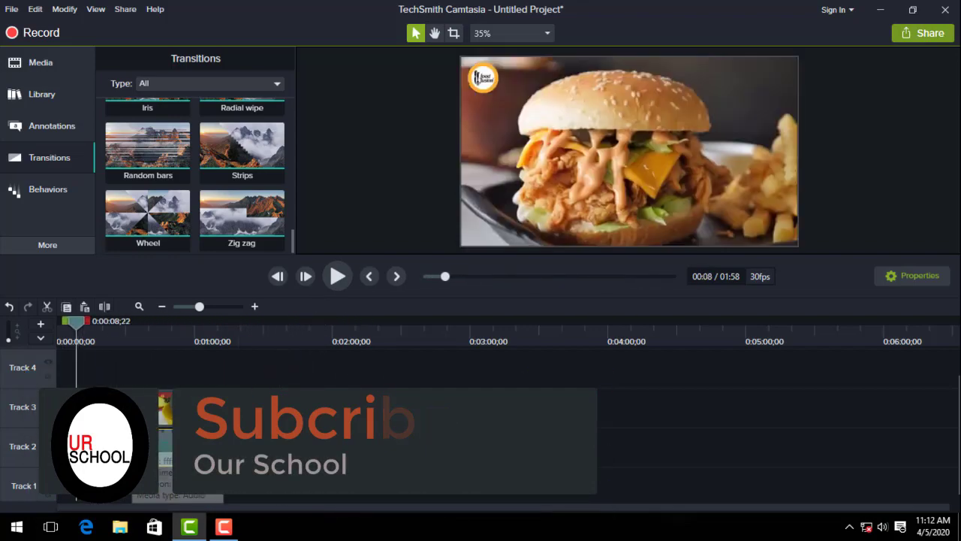
- Adjust the Track 2 background music volume line and play the preview to hear it
click(336, 277)
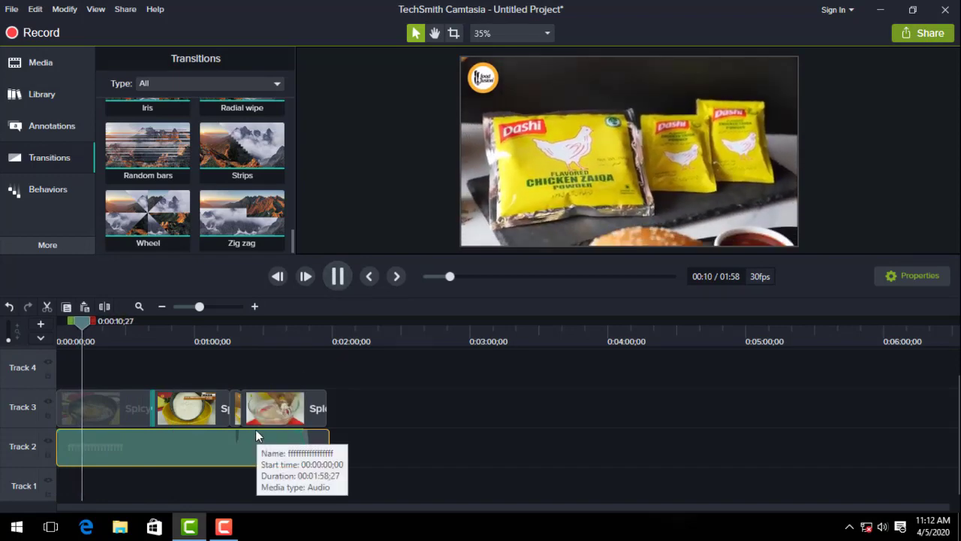
mouse_move(256, 451)
mouse_down()
mouse_move(256, 442)
mouse_move(256, 464)
mouse_up()
click(339, 280)
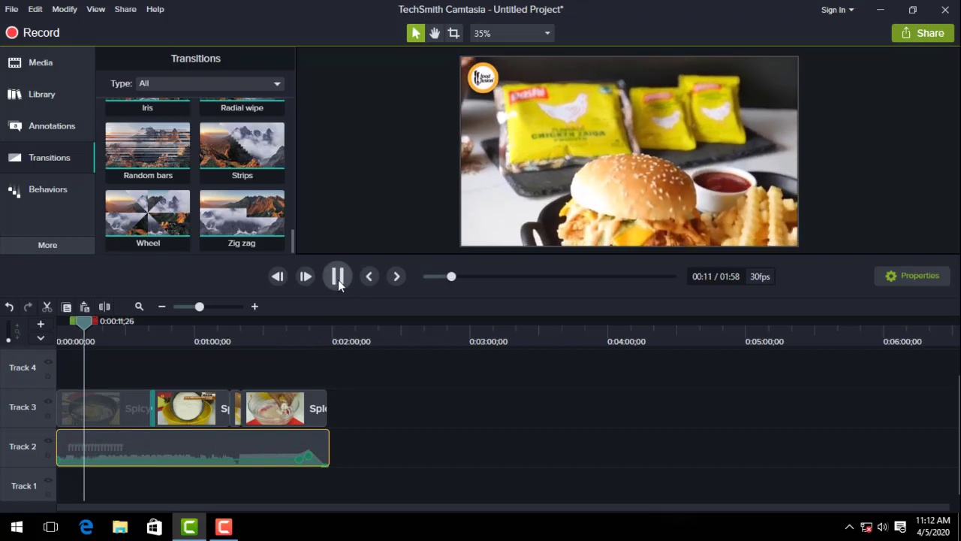
click(337, 279)
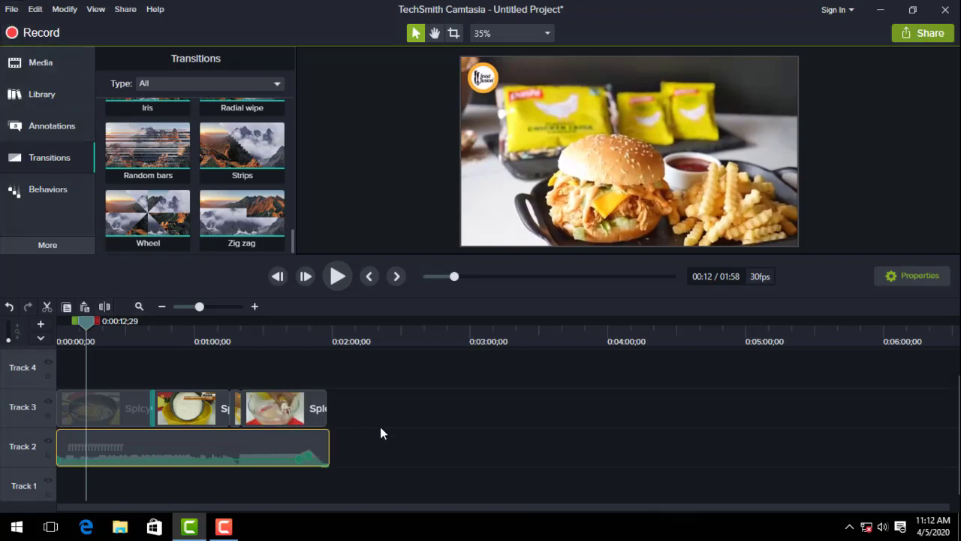
- Select all clips and lengthen the last video clip to match the music's end
click(363, 470)
drag(362, 468, 75, 362)
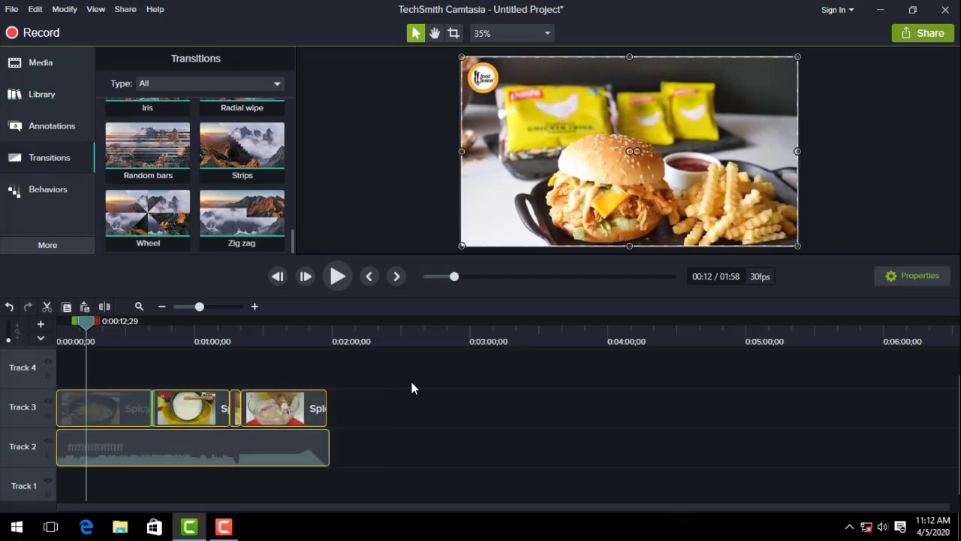
drag(328, 408, 331, 407)
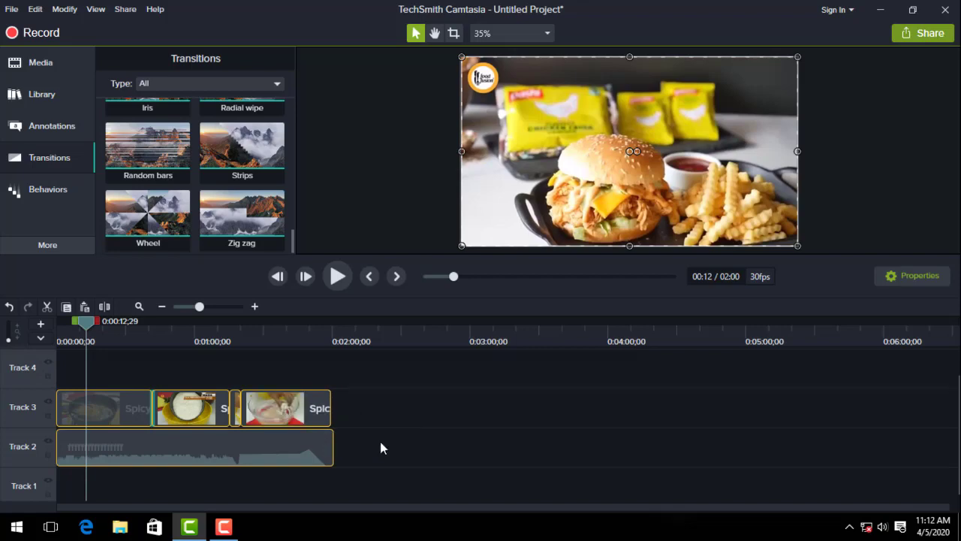
click(375, 472)
- Group all five clips into Group 1 and move the group onto Track 3
drag(361, 481, 56, 355)
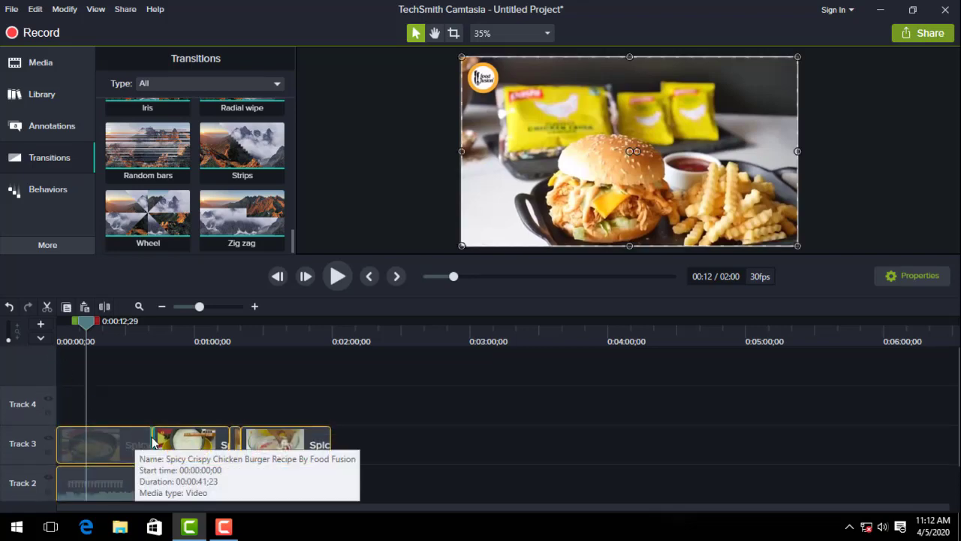
right_click(119, 444)
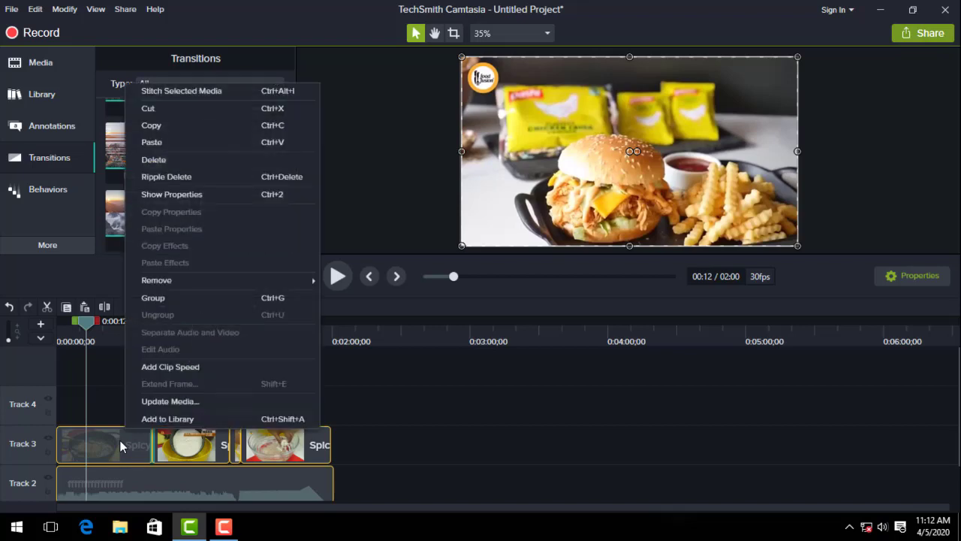
click(155, 299)
drag(143, 474, 136, 420)
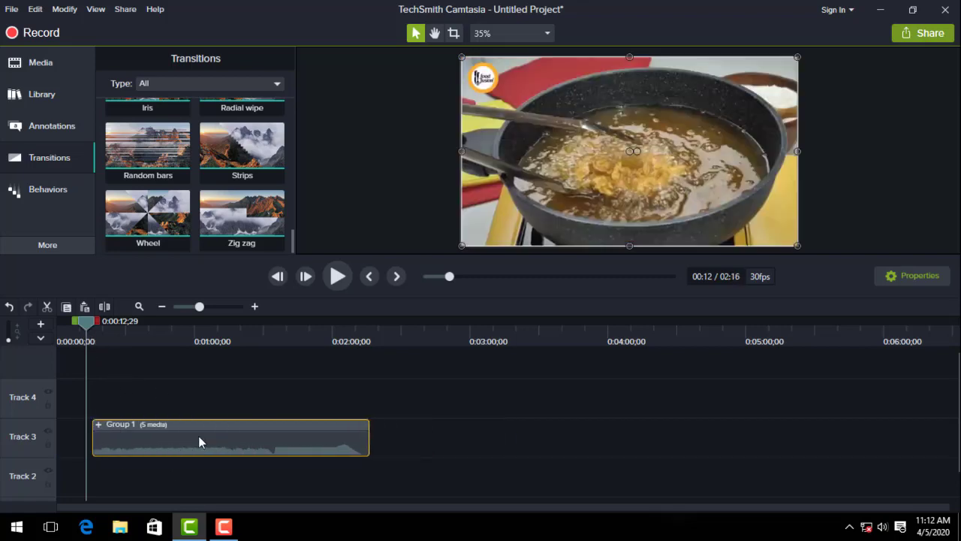
click(12, 9)
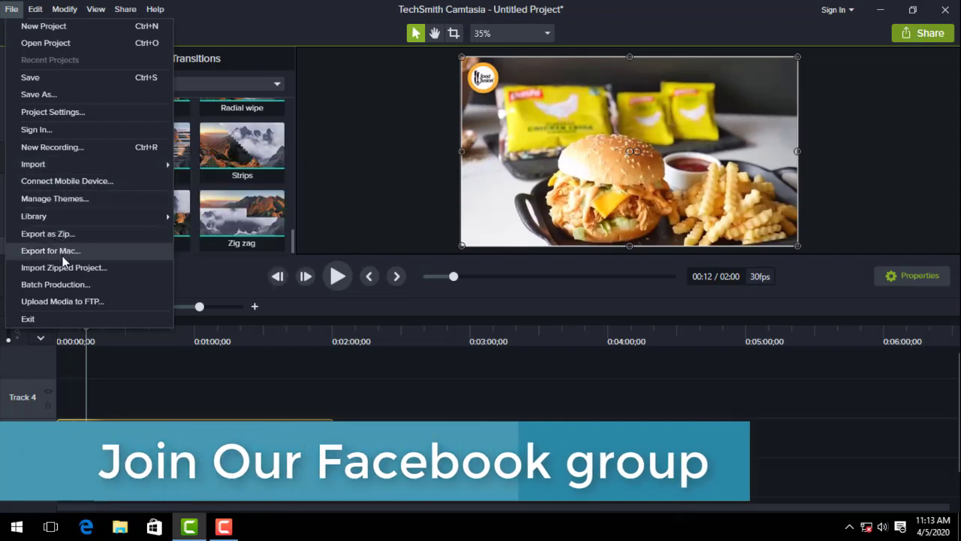
- Start a Local File production using custom settings, WMV format and the recommended profile
click(865, 54)
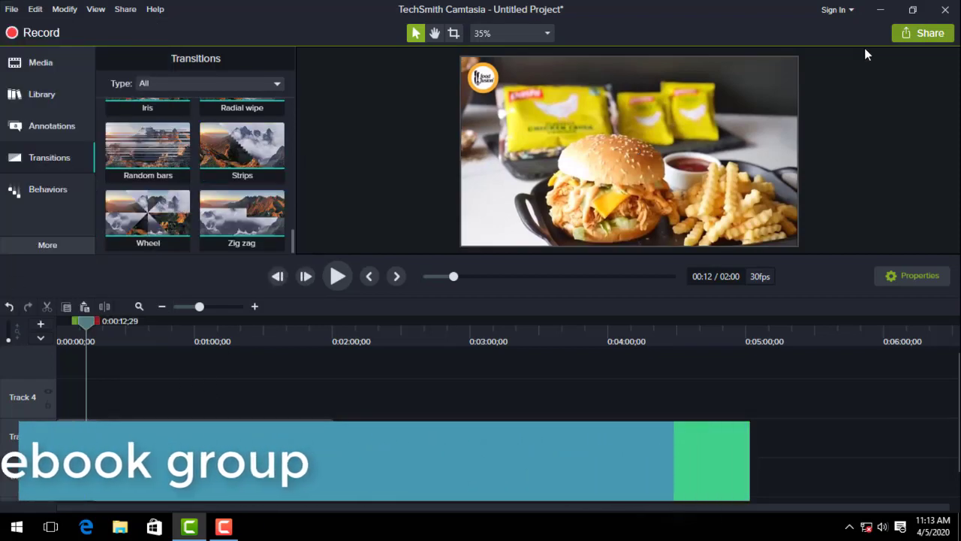
click(926, 34)
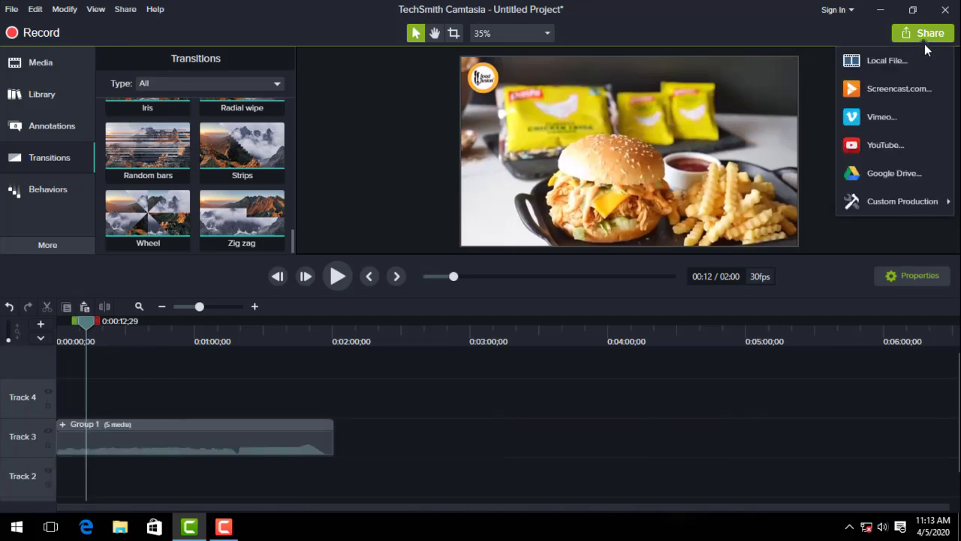
click(910, 57)
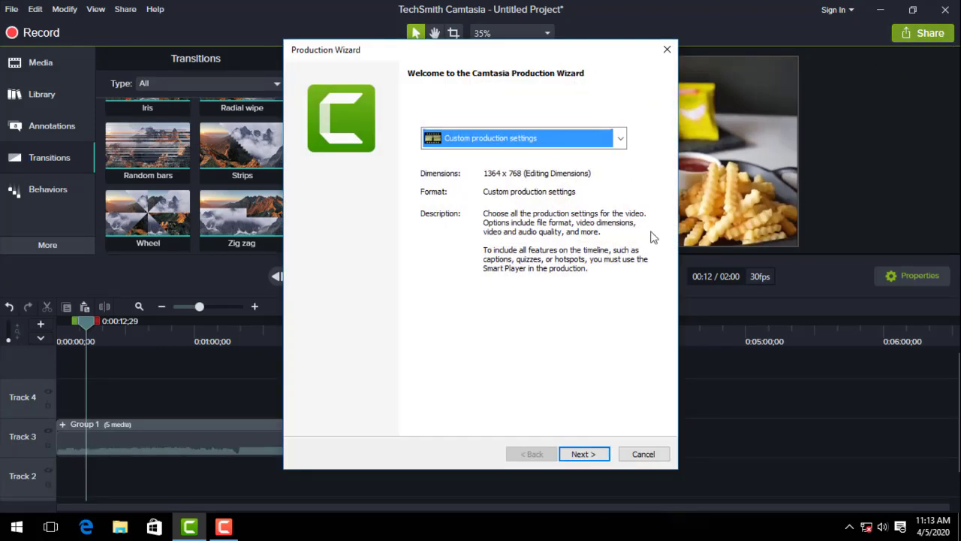
click(579, 455)
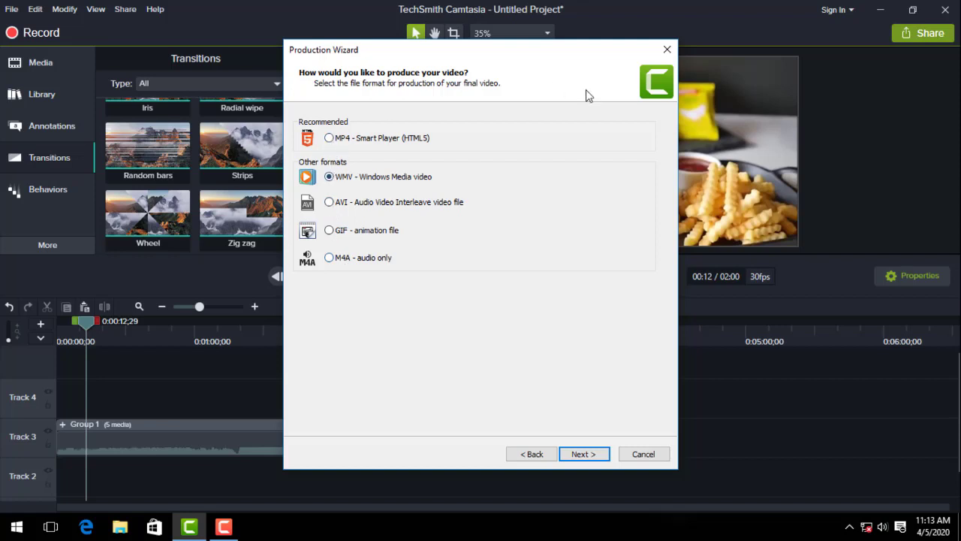
click(590, 453)
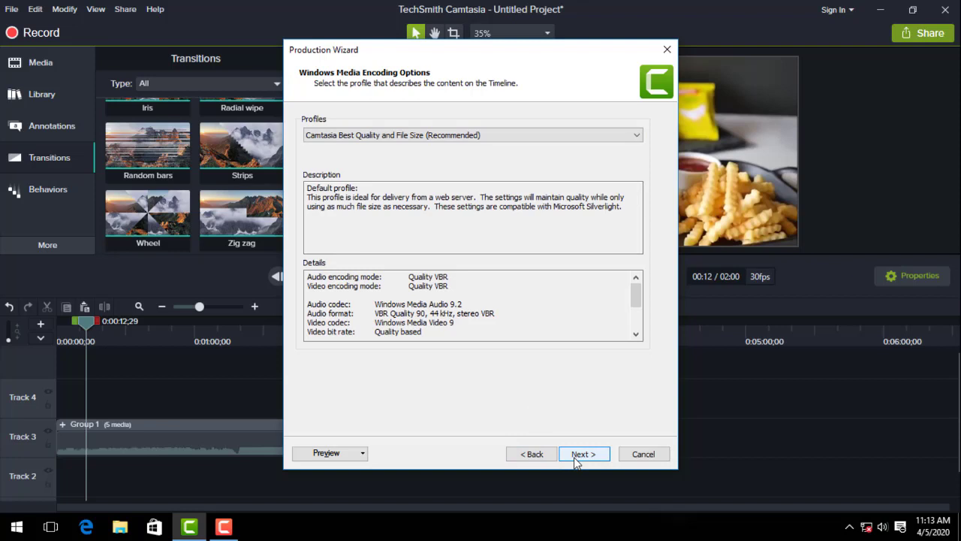
click(577, 460)
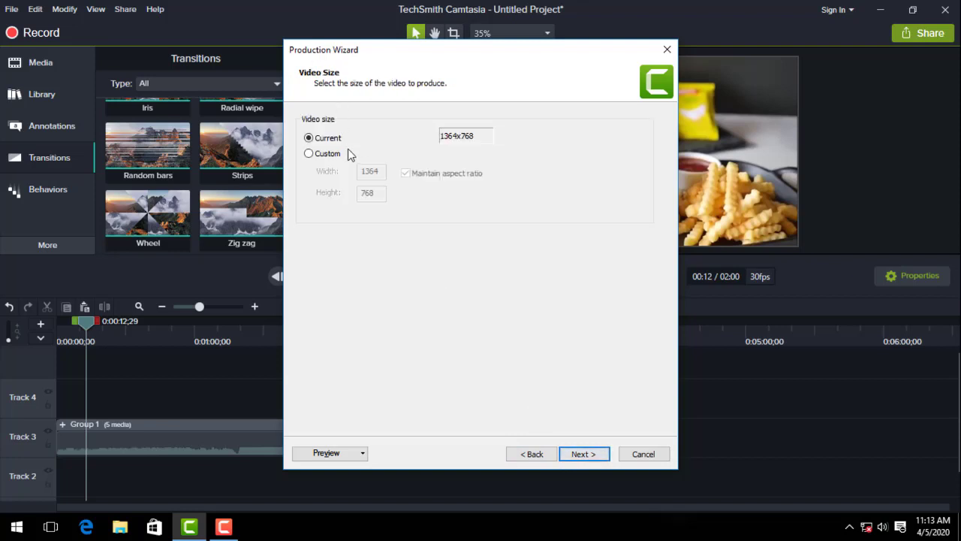
- Set a custom video size of 1920 wide by 1080 high and continue
click(325, 156)
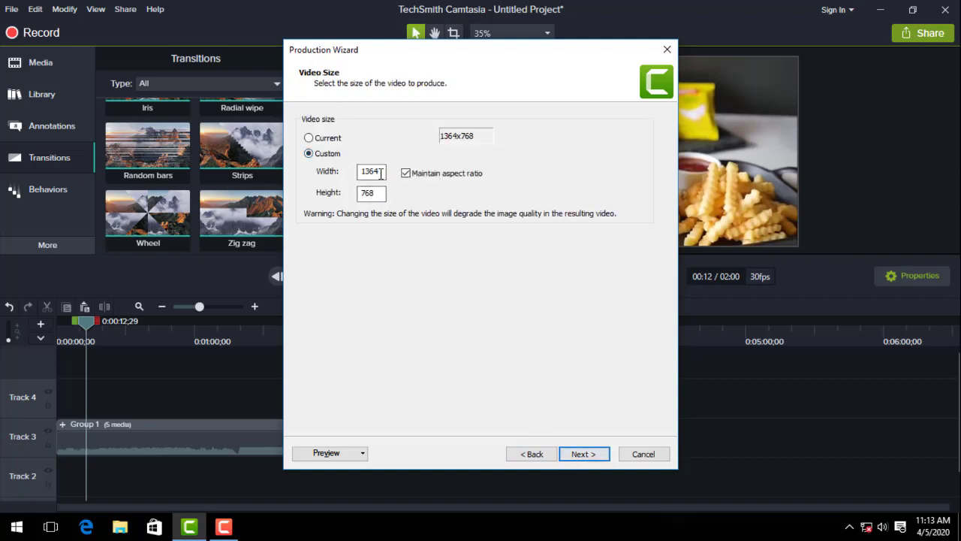
drag(382, 172, 303, 184)
text(1920)
drag(380, 193, 359, 197)
text(1080)
click(577, 453)
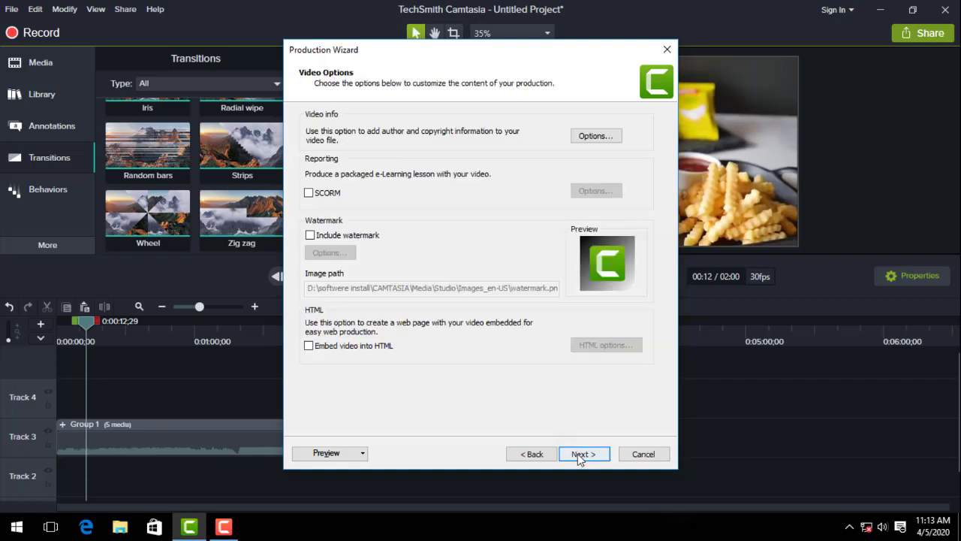
- Browse the output folder, back out of Save As, and start producing the WMV
click(581, 454)
click(639, 181)
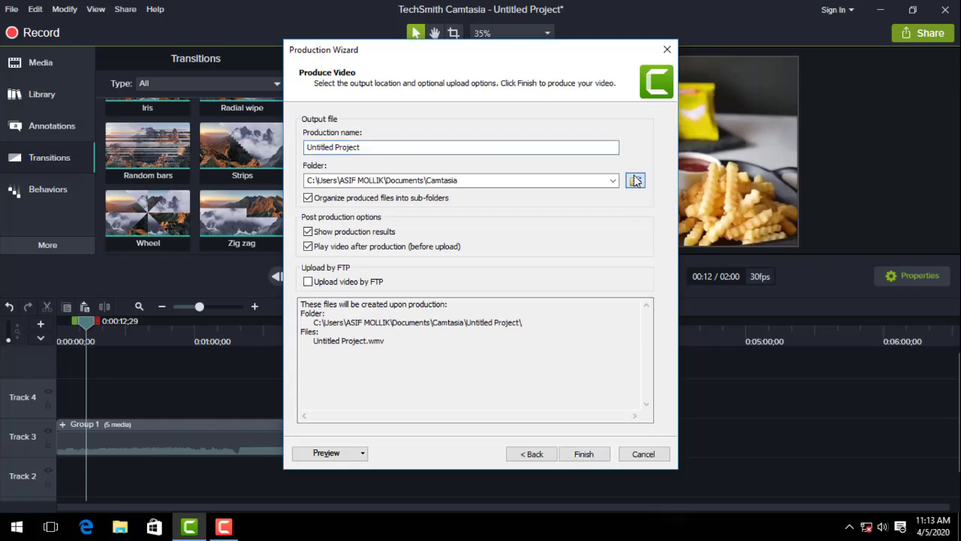
scroll(361, 271, down, 2)
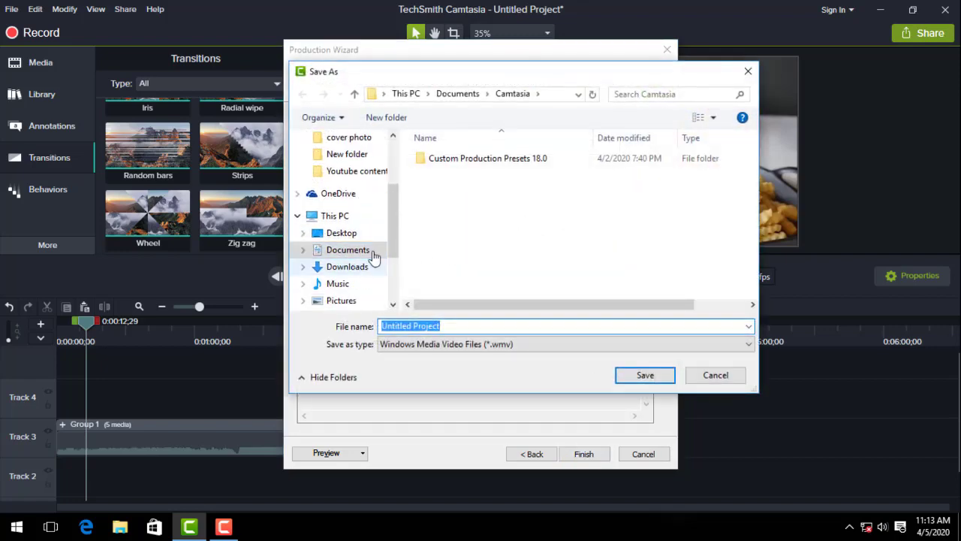
click(748, 70)
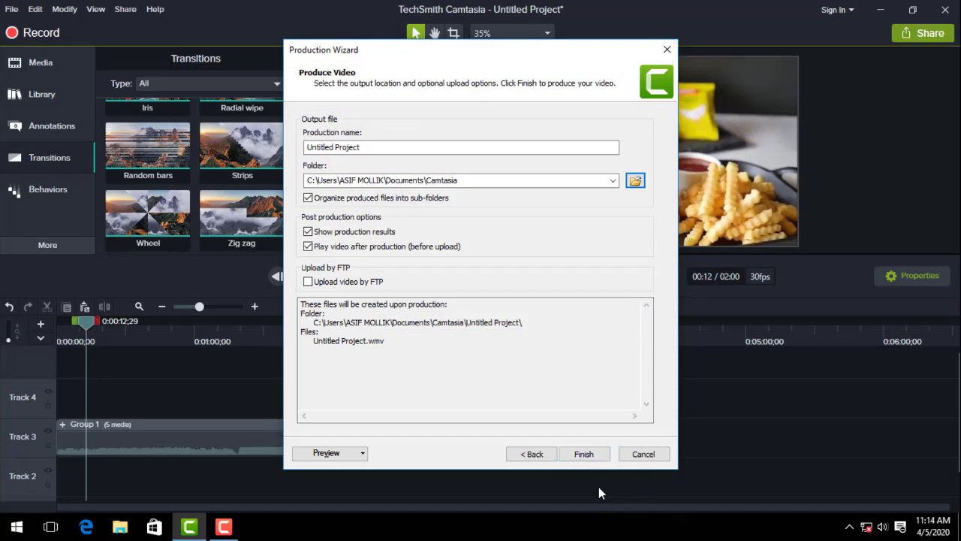
click(583, 454)
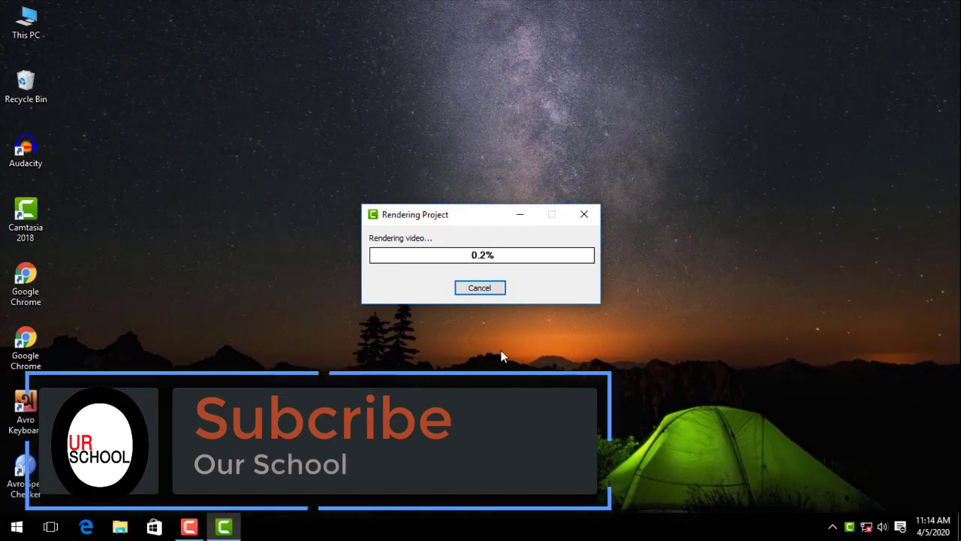
- Cancel the render at 0.2%, answer the prompts, and close the Production Wizard
click(480, 289)
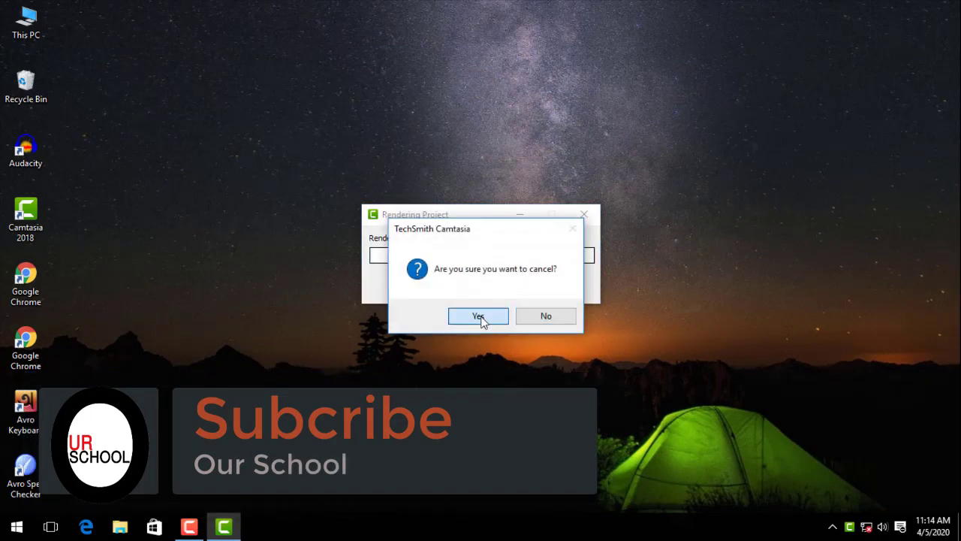
click(480, 318)
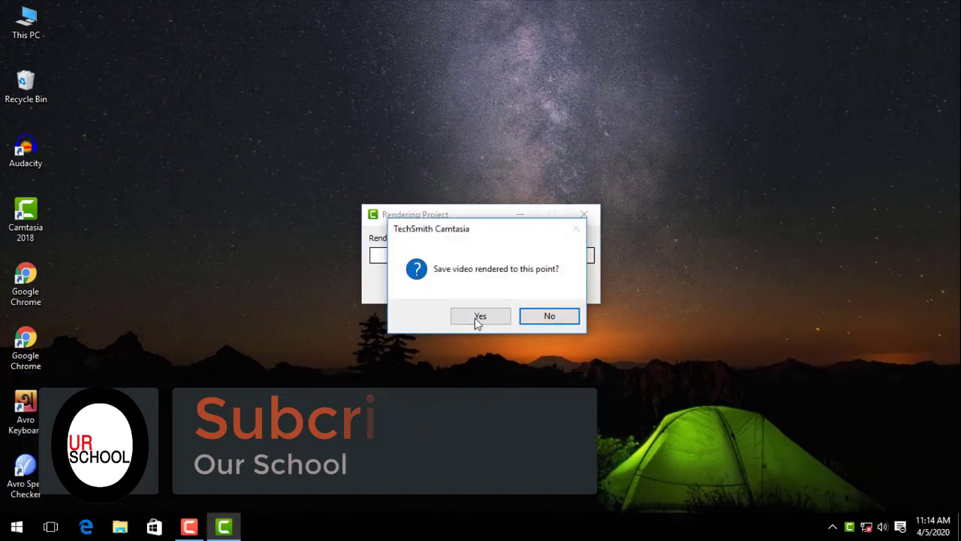
click(474, 318)
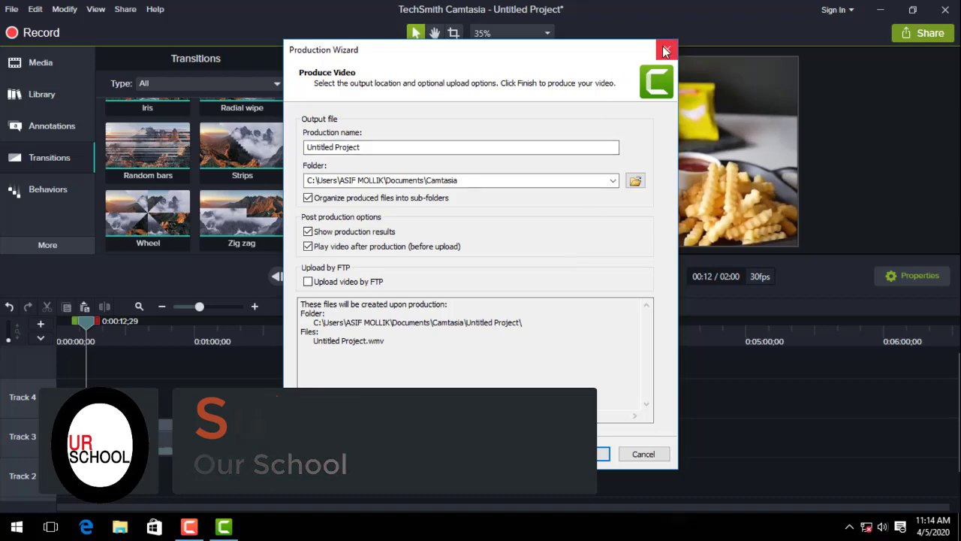
click(665, 51)
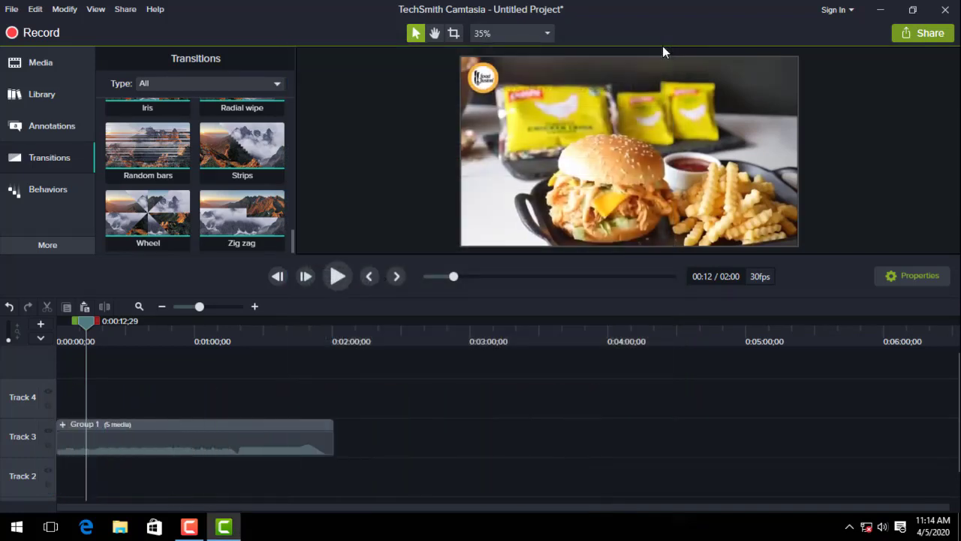